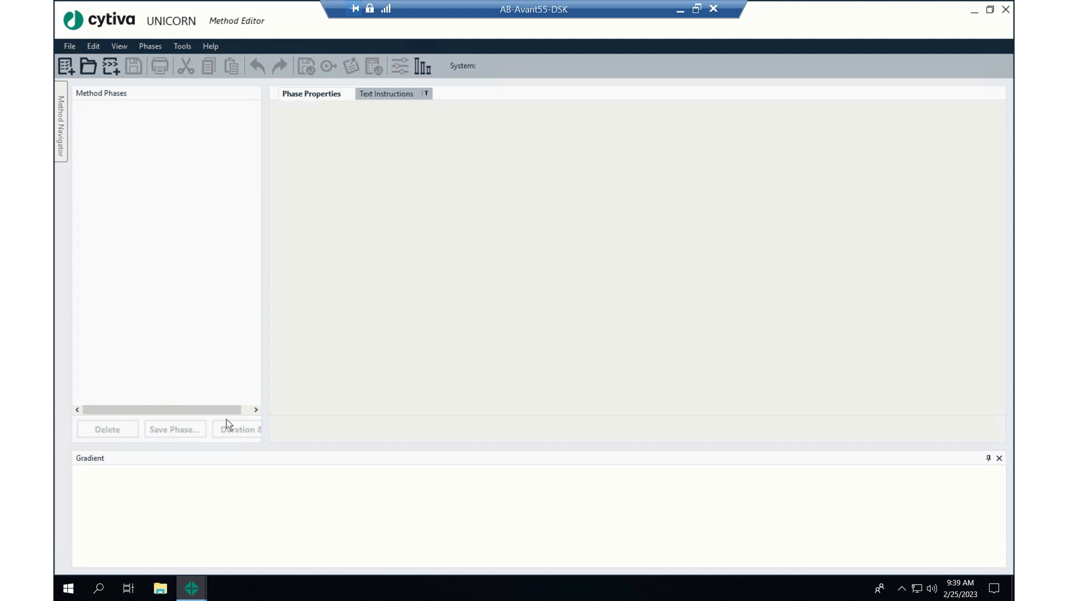
Create a new method for system 1693055 from the predefined Anion Exchange Chromatography (AIEX) method
mouse_move(192, 594)
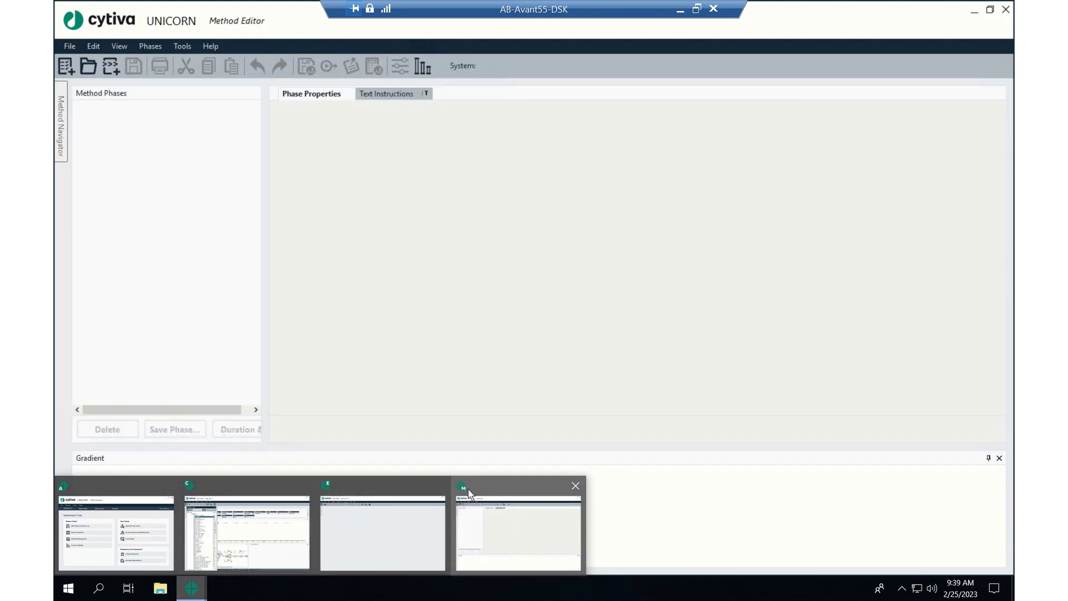
left_click(467, 503)
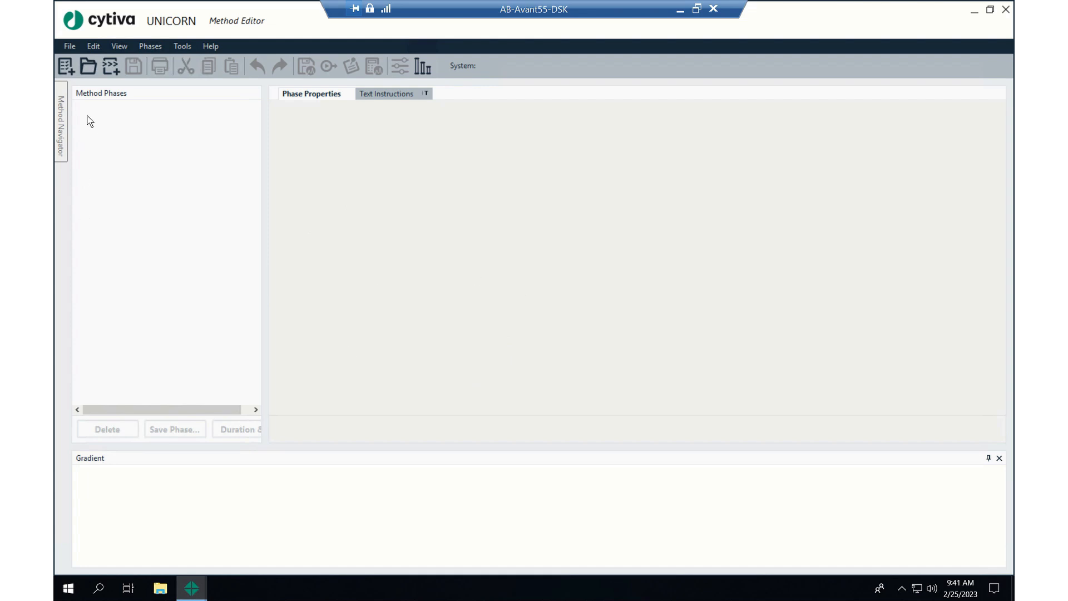
left_click(65, 67)
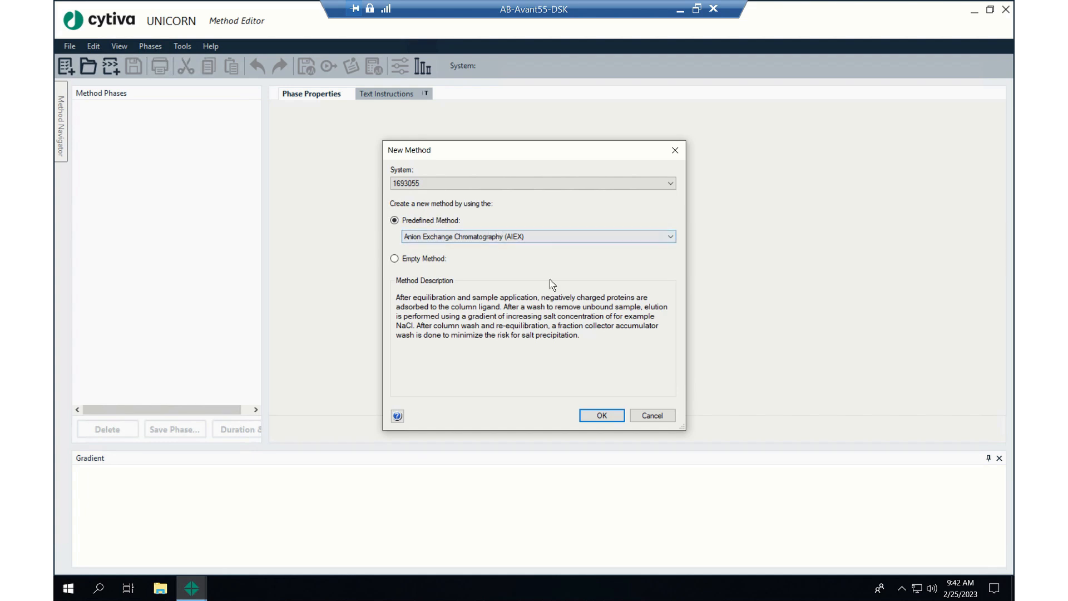
left_click(574, 240)
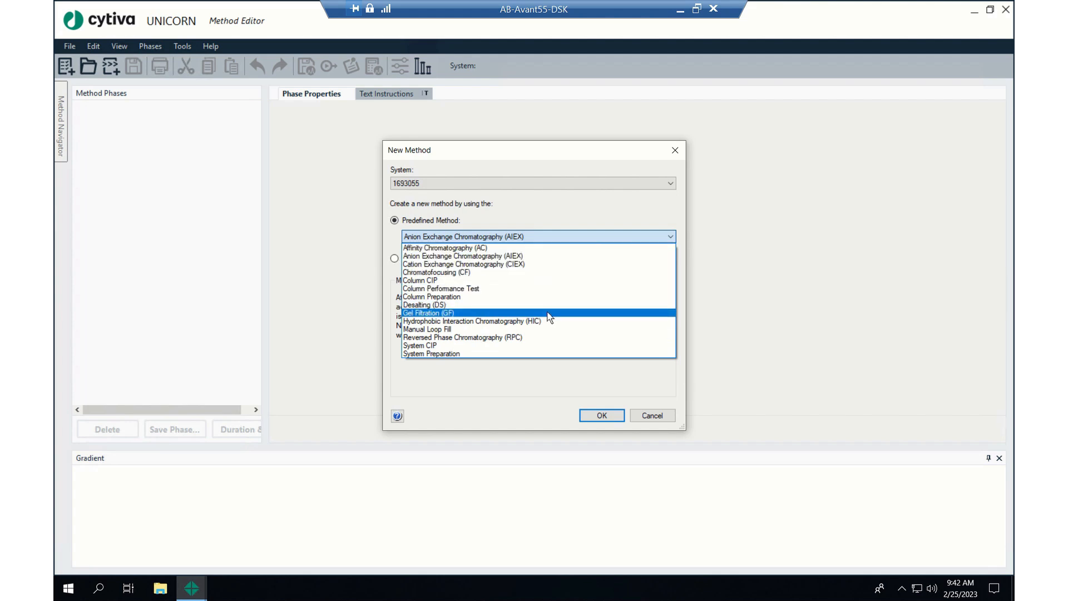
left_click(612, 199)
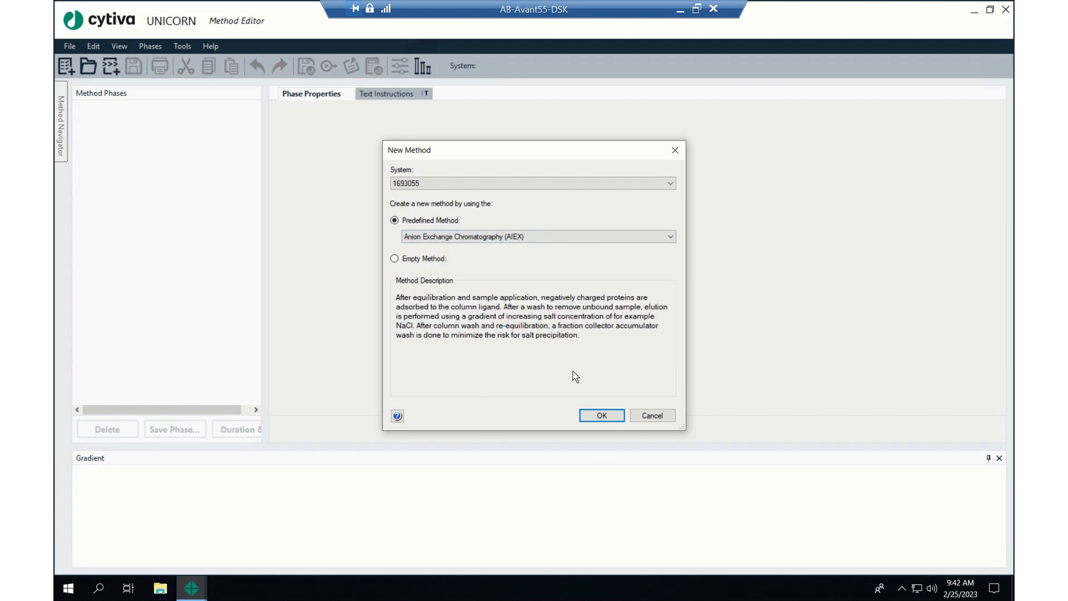
left_click(592, 420)
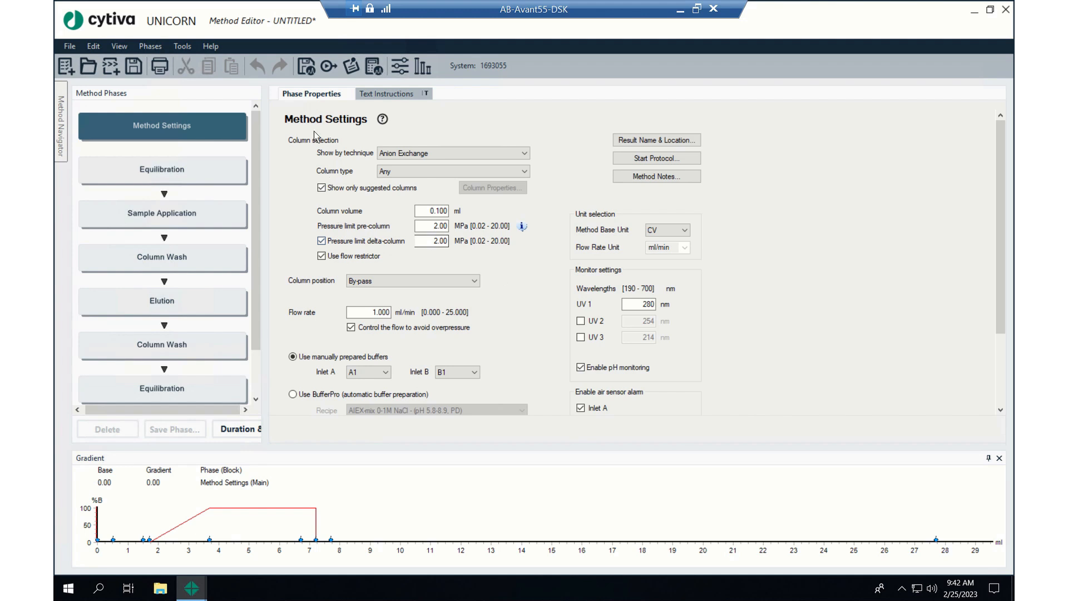
Examine the new method's text instructions, dismissing the text-editing notice, and return to the phase properties
left_click(389, 94)
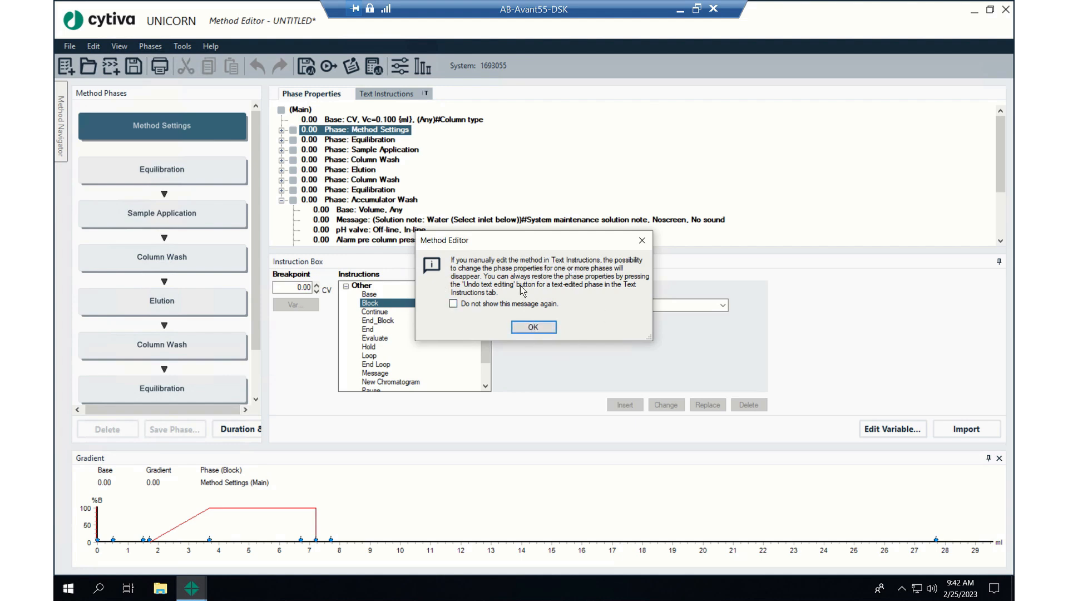
left_click(533, 327)
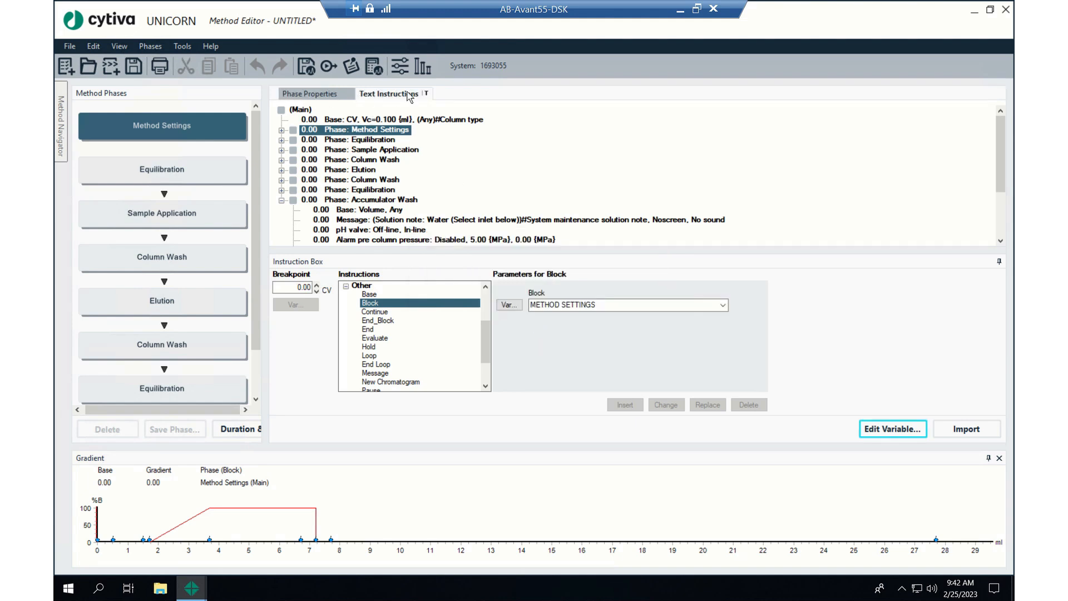
left_click(311, 97)
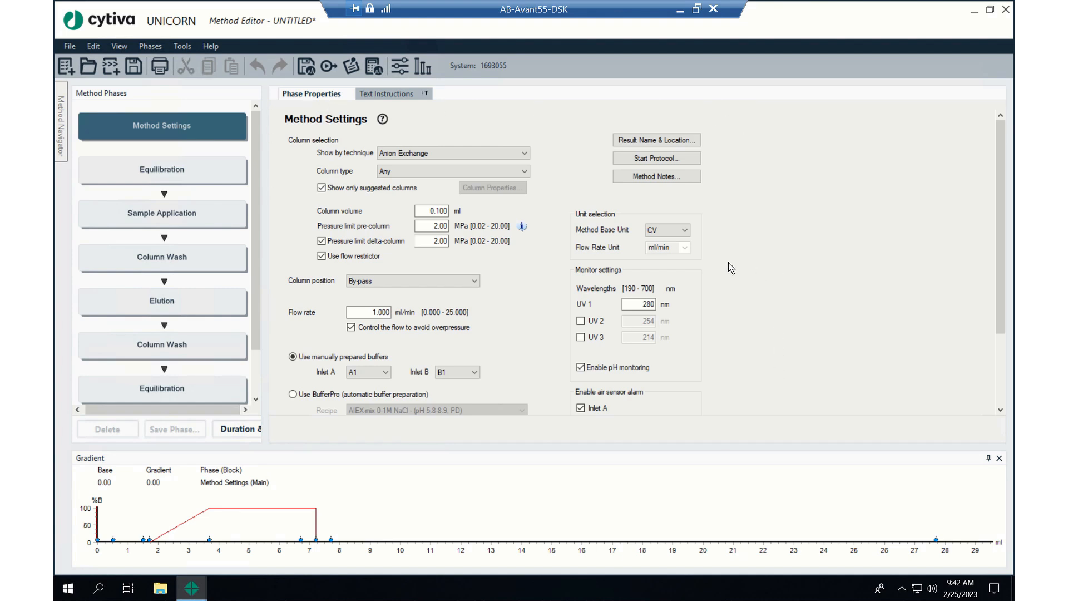
Review the Equilibration, Sample Application, Column Wash and Elution phases, viewing the gradient chart in minutes and back in millilitres
left_click(176, 172)
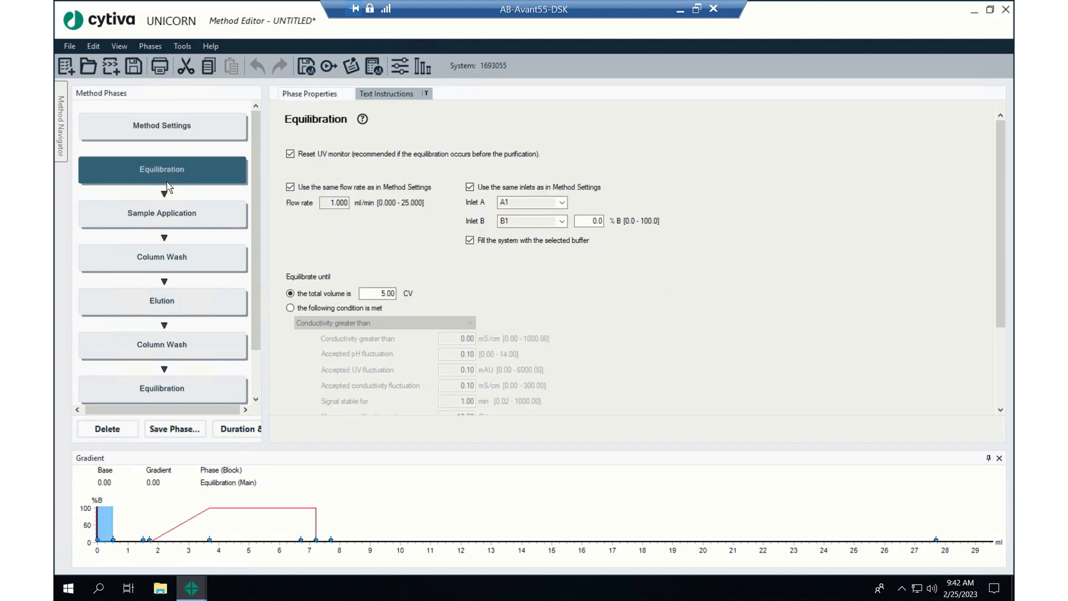
left_click(168, 213)
left_click(165, 259)
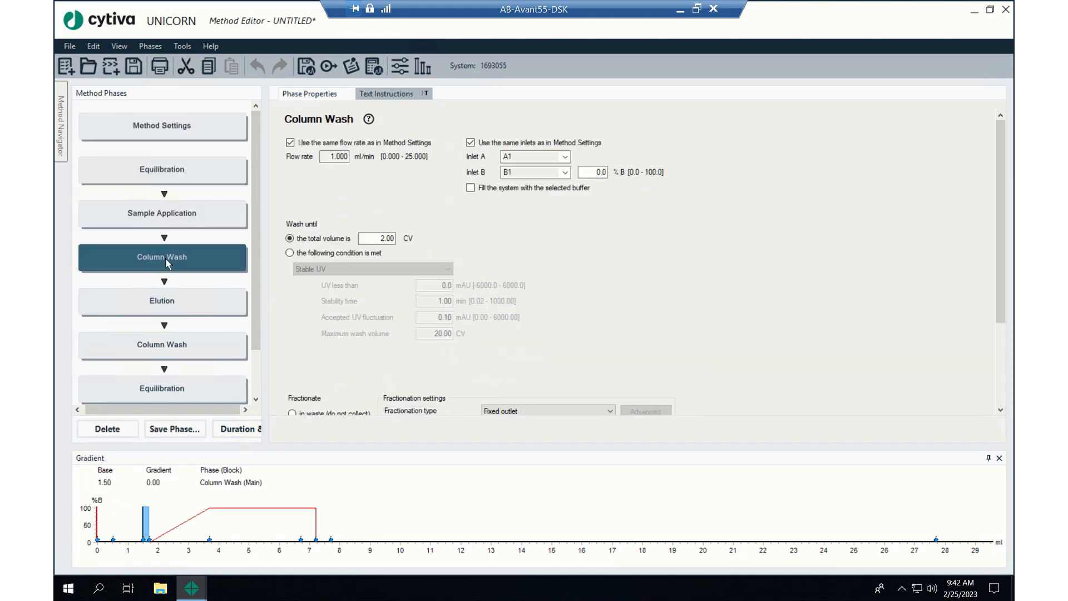
left_click(172, 301)
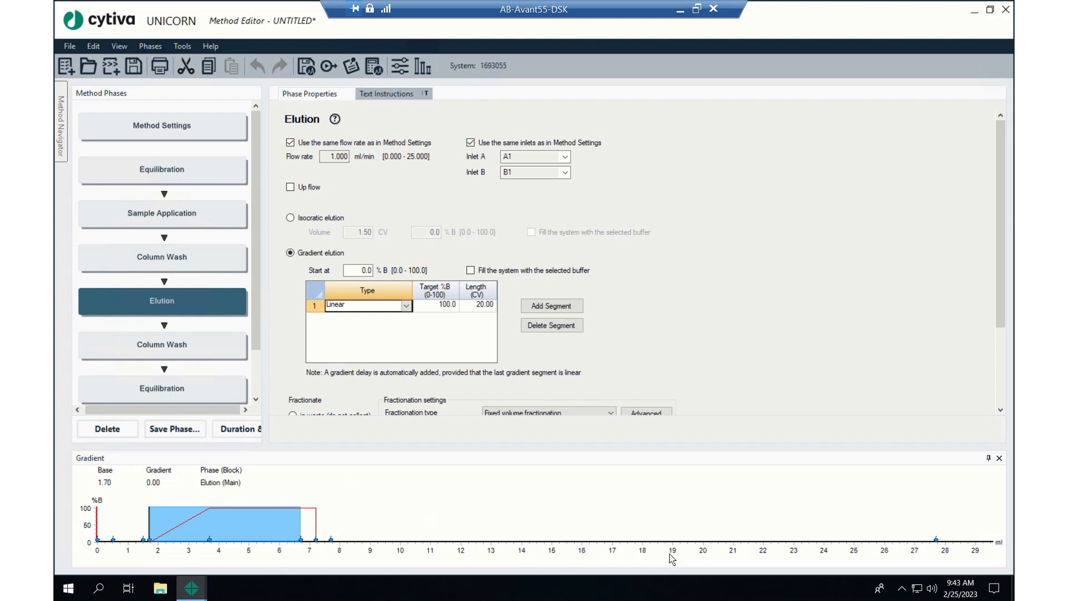
left_click(686, 549)
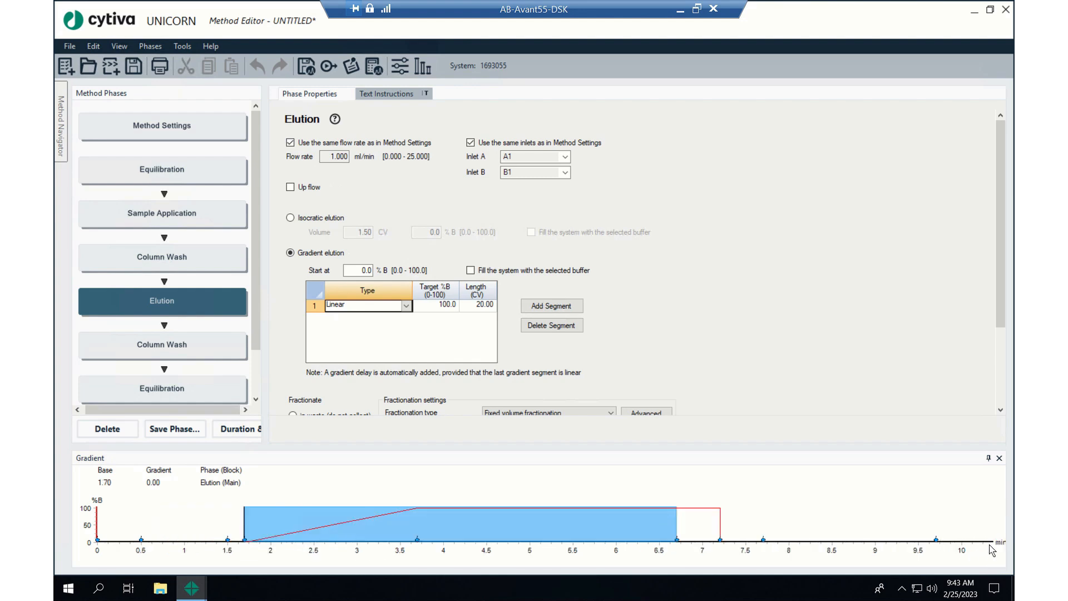
left_click(973, 556)
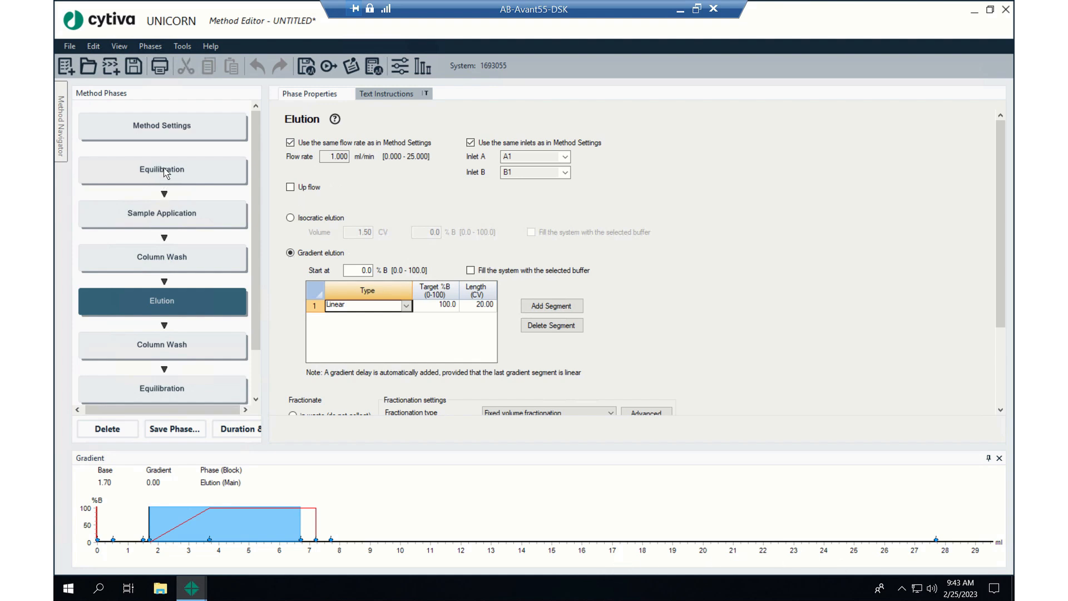
In the Method Settings phase, choose the HiTrap Capto Q, 5 ml column and set the column position to Position 1
left_click(197, 126)
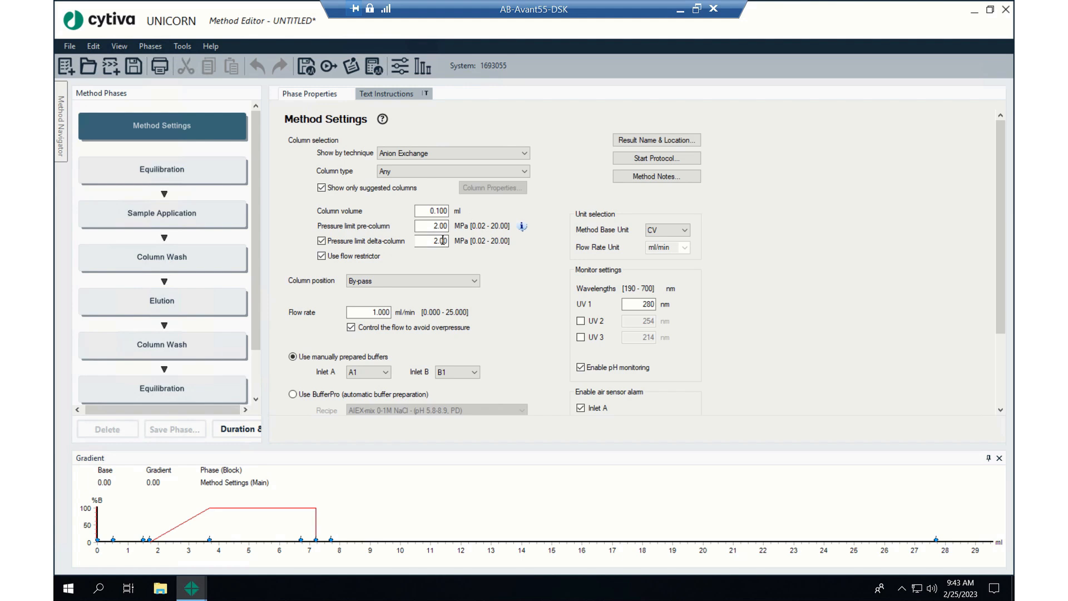
left_click(434, 173)
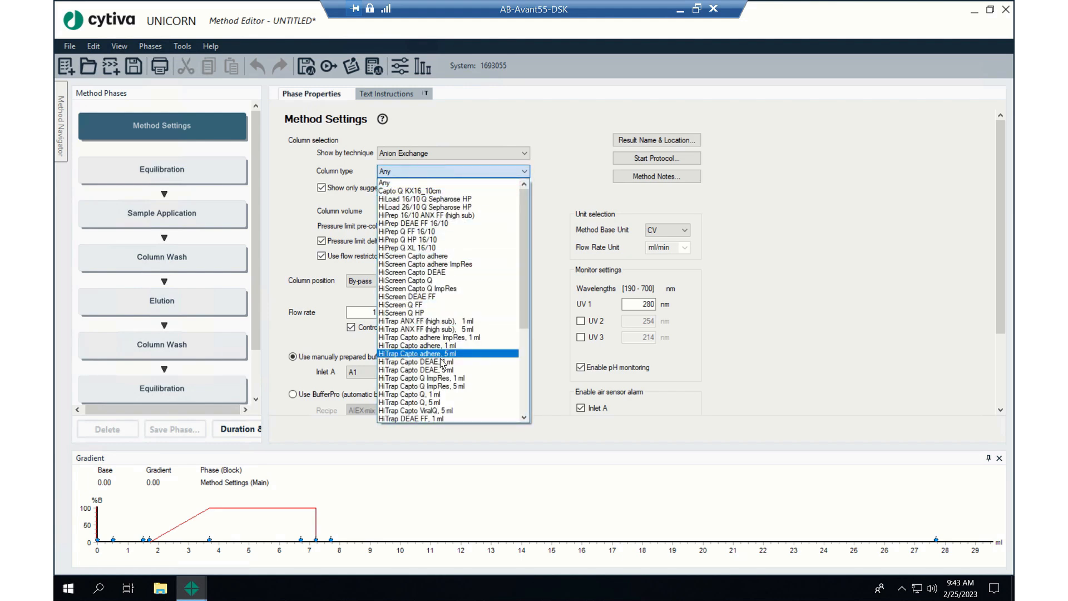
left_click(440, 402)
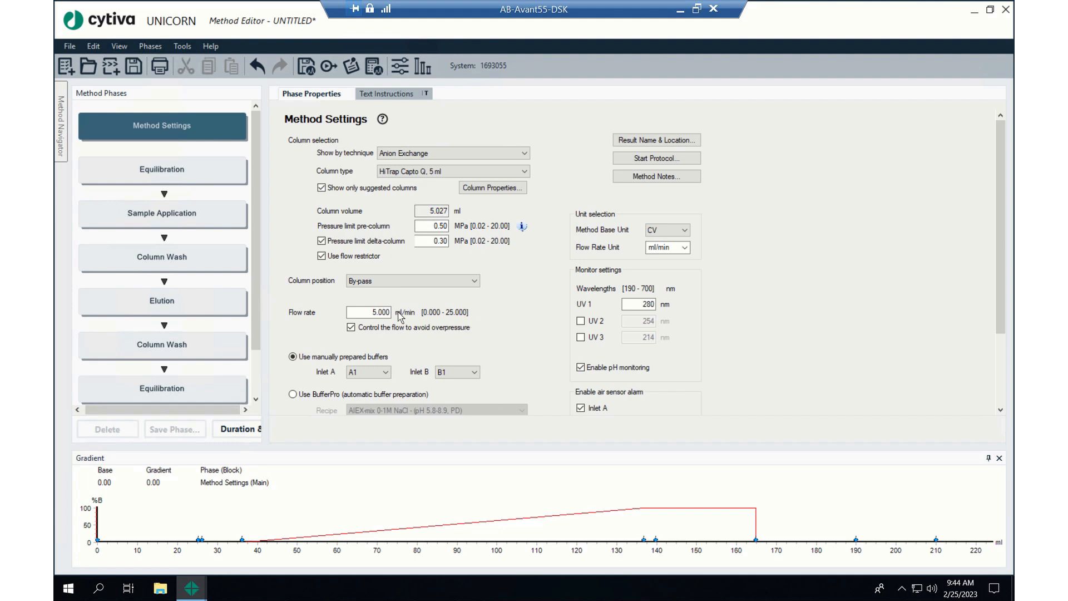
left_click(473, 281)
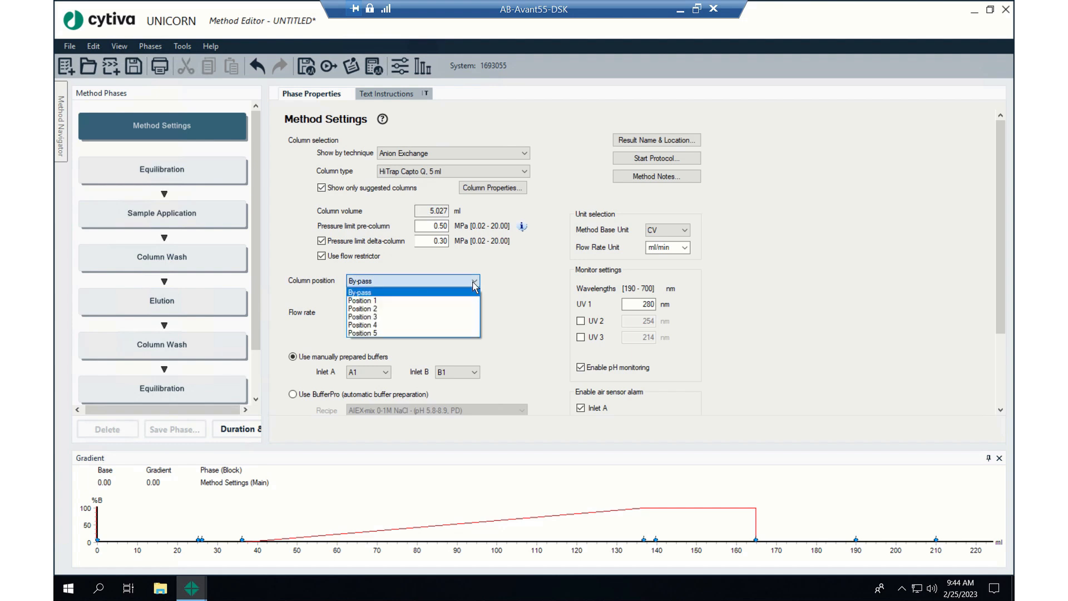
left_click(461, 302)
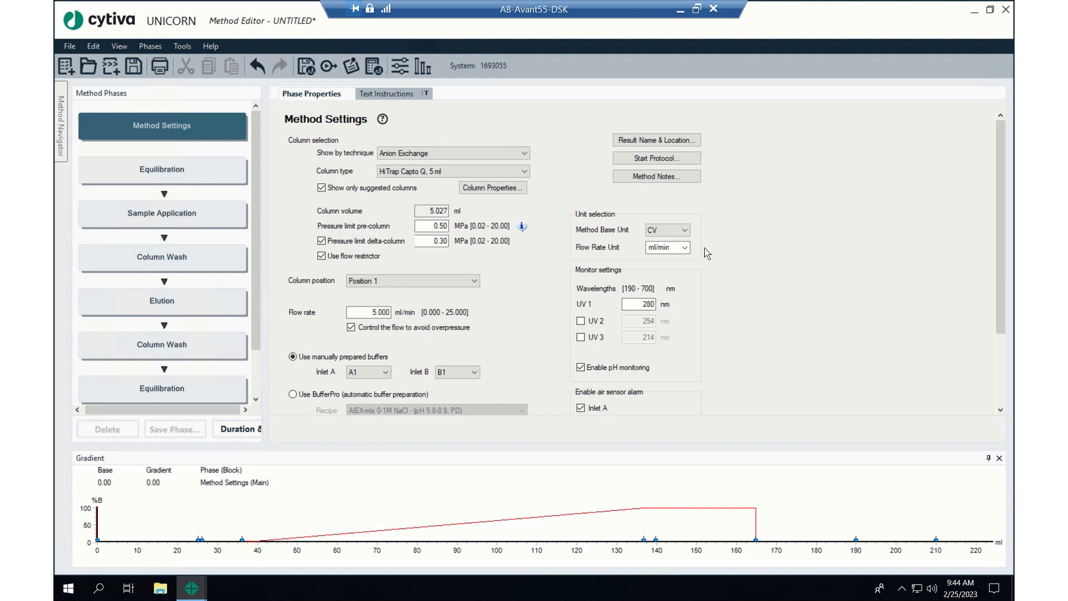
Review the remaining Method Settings options and the settings of the first Equilibration phase
scroll(713, 271, "down", 3)
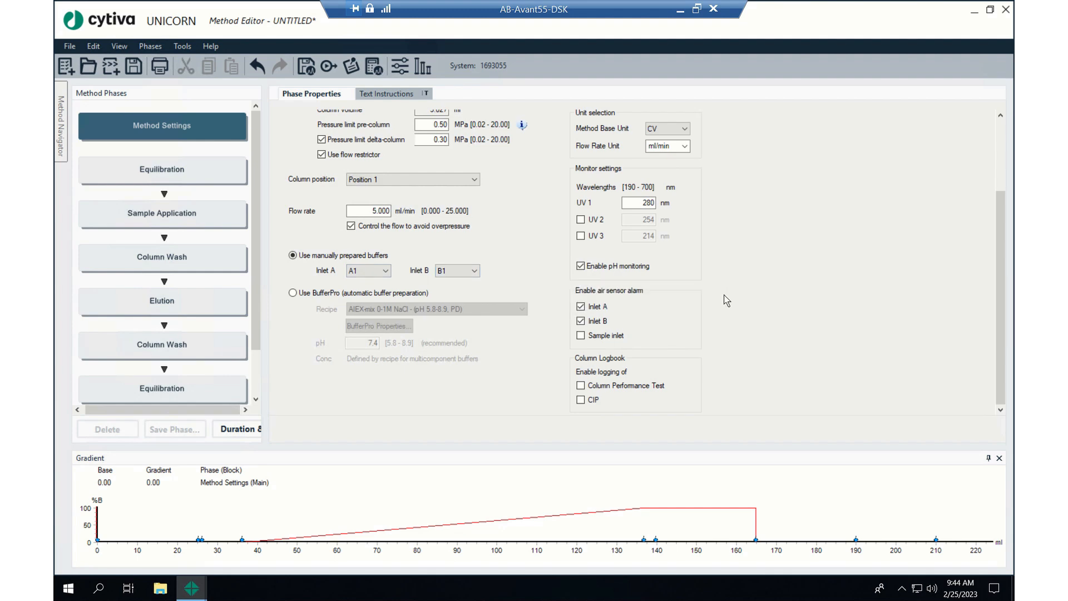
scroll(289, 243, "up", 3)
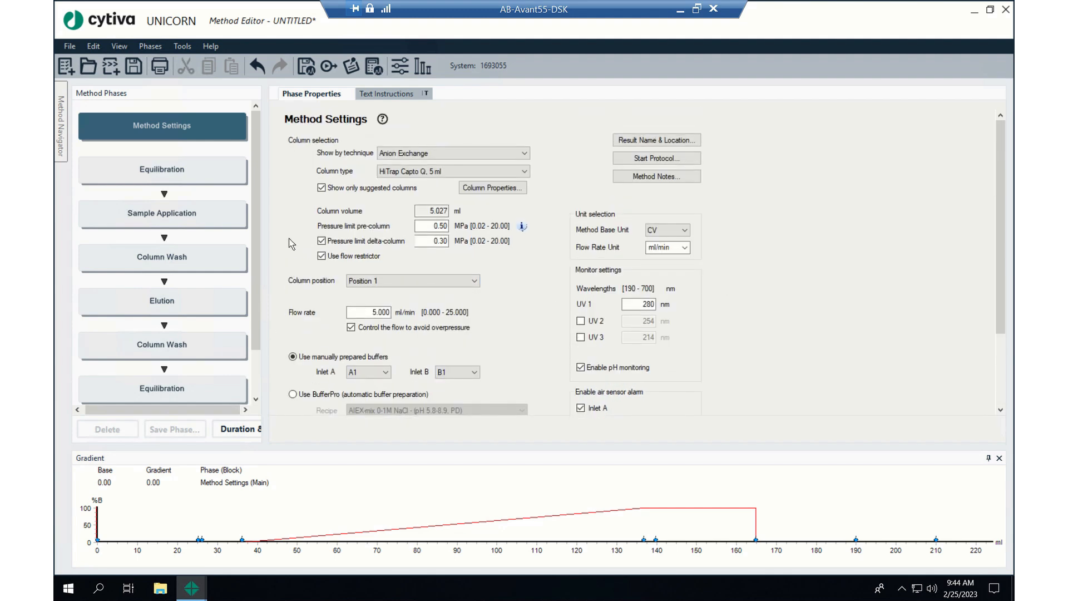
left_click(188, 175)
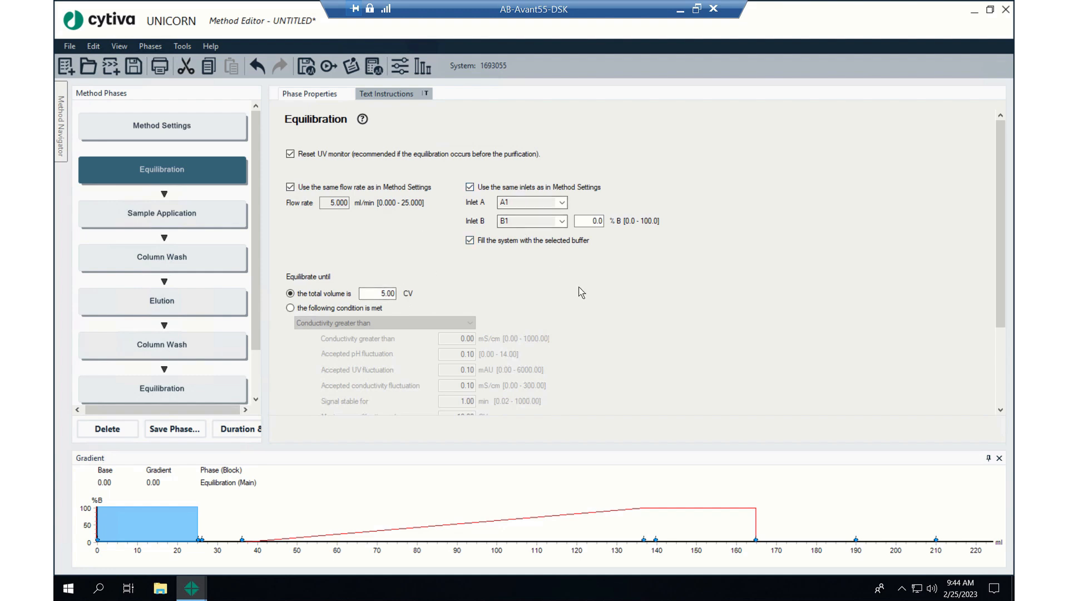
scroll(582, 294, "down", 3)
scroll(577, 290, "up", 3)
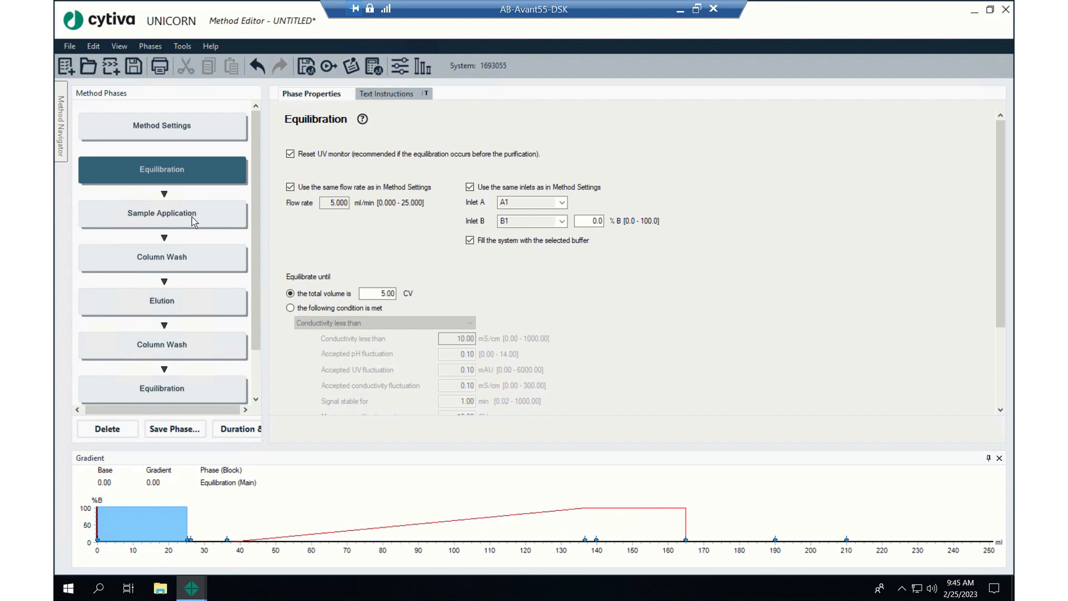
In the Sample Application phase, set the volume for emptying the sample loop to 6 ml
left_click(193, 221)
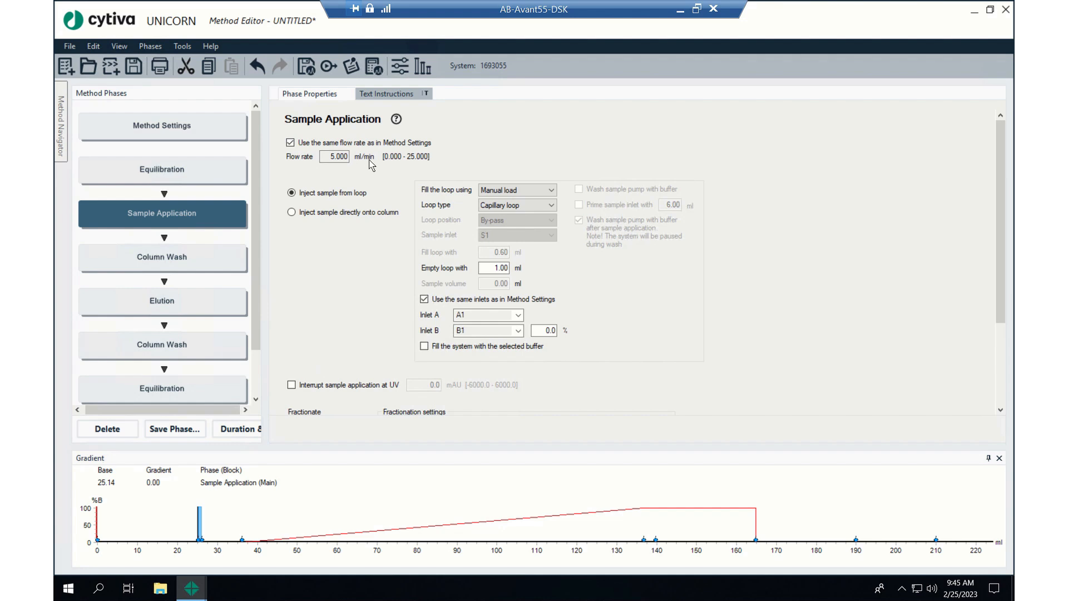
left_click(493, 268)
left_click(493, 267)
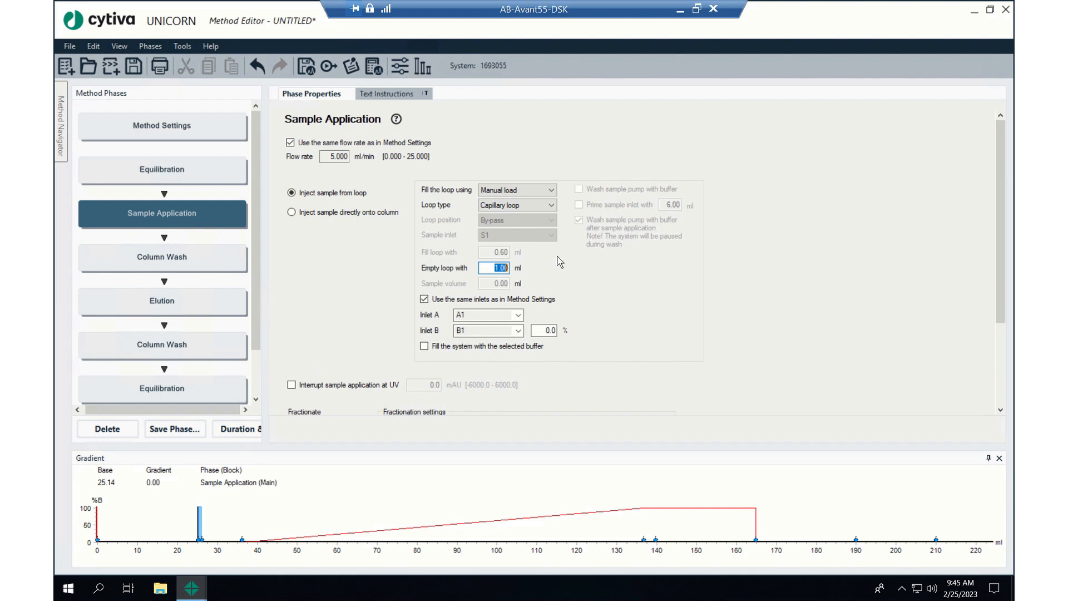
type("3")
left_click_drag(492, 268, 537, 268)
type("6")
Fractionate the Sample Application phase using the fraction collector, with fixed volume fractionation into 15 ml tubes and a fixed volume of 1 ml
scroll(376, 238, "down", 3)
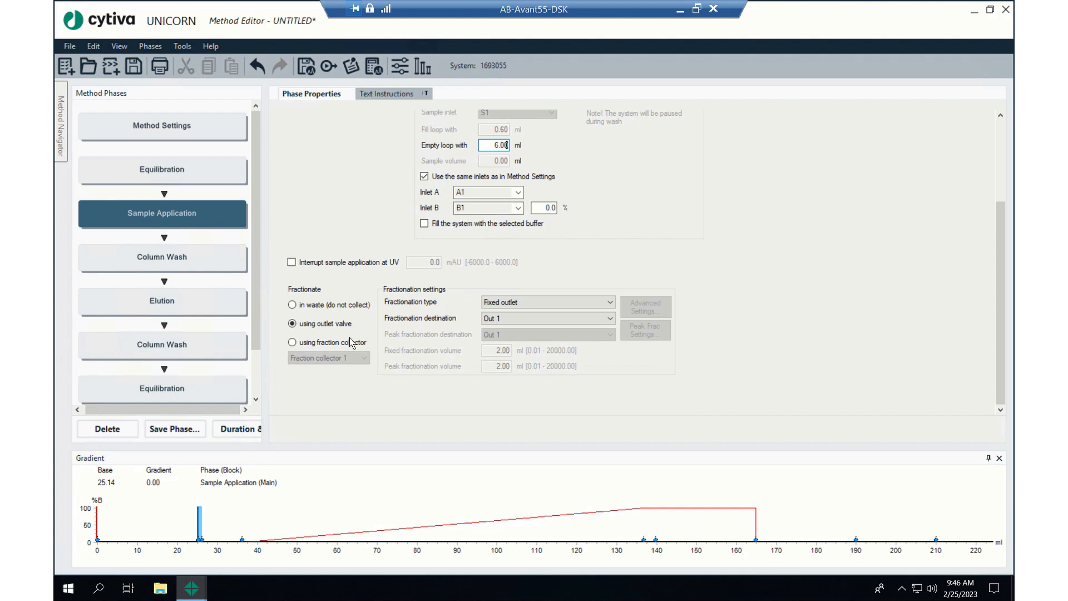
left_click(292, 343)
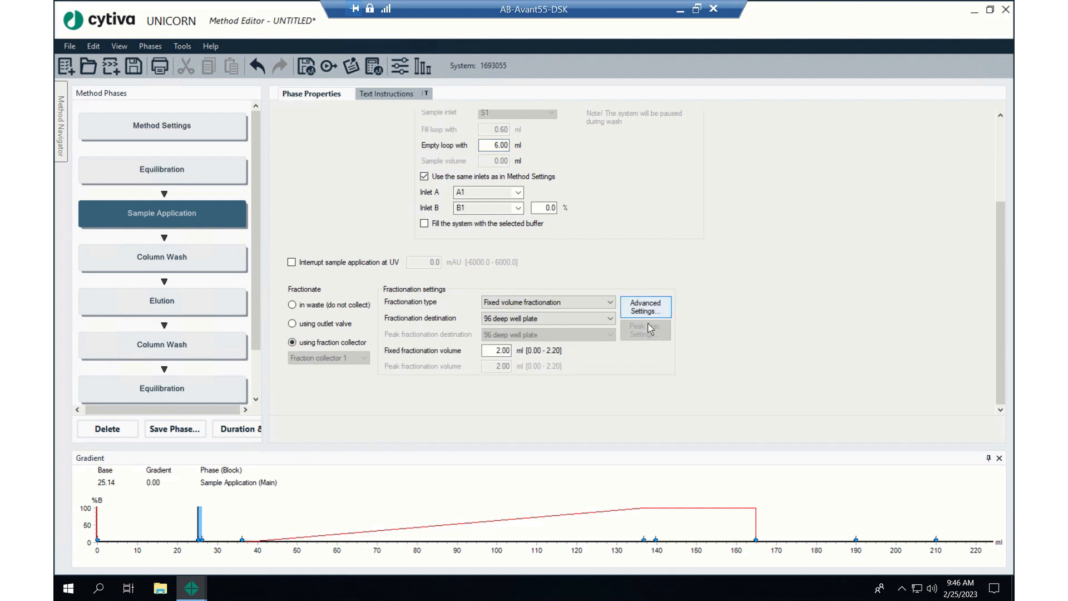
left_click(611, 302)
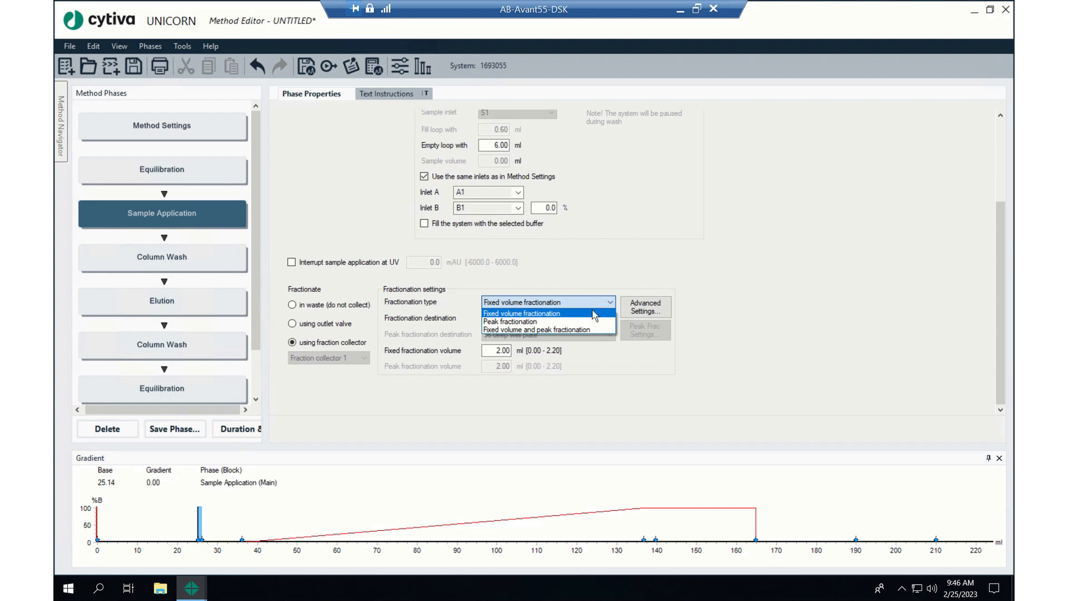
left_click(593, 313)
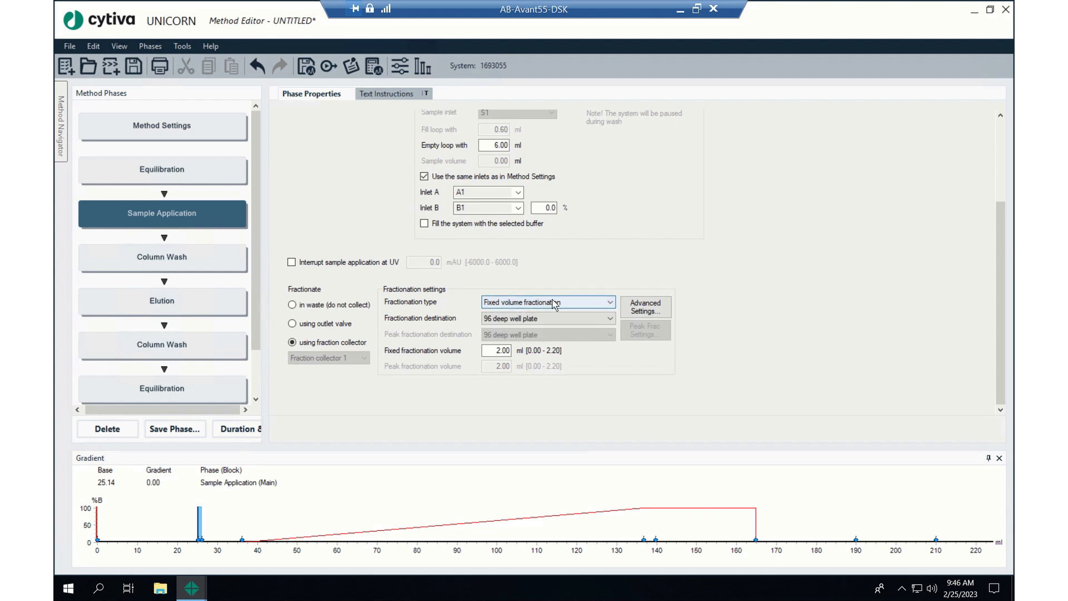
left_click(572, 319)
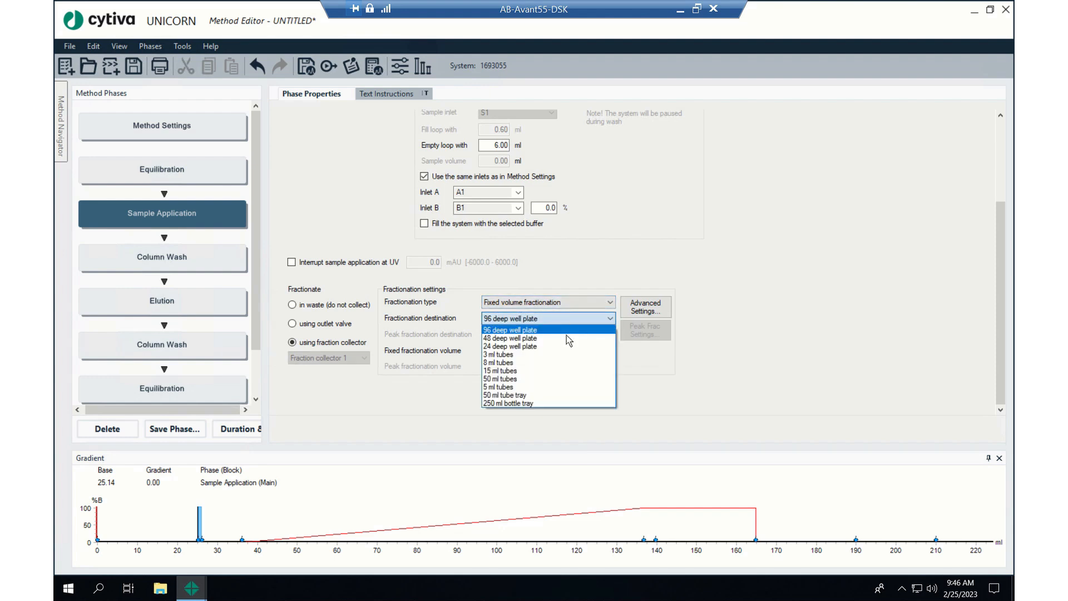
left_click(564, 371)
double_click(501, 350)
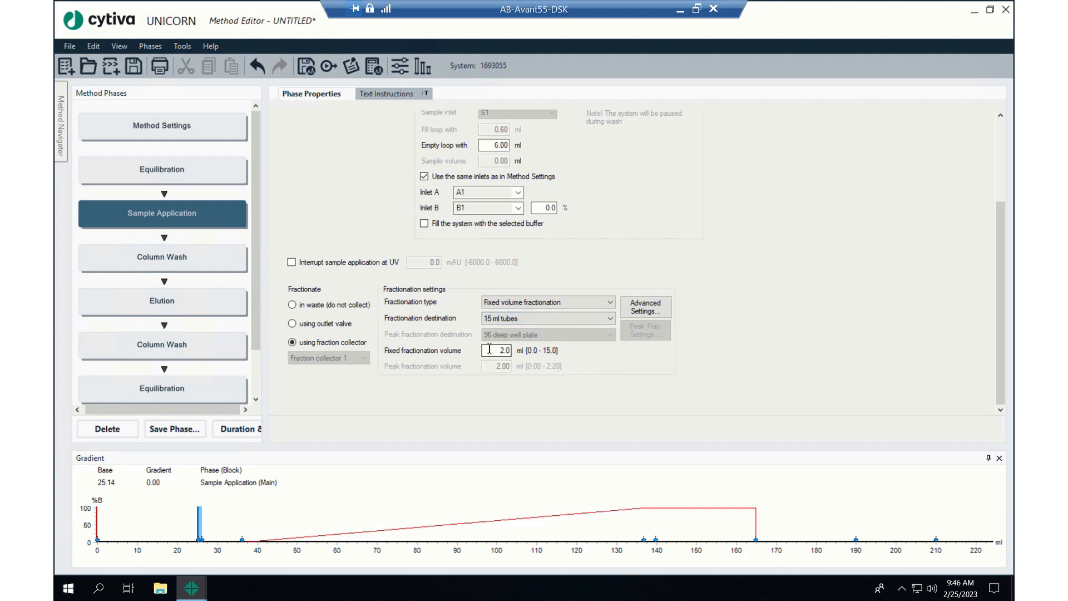
type("15")
Fractionate the first Column Wash phase using the fraction collector into 15 ml tubes, with a fixed fractionation volume of 15 ml
left_click(183, 258)
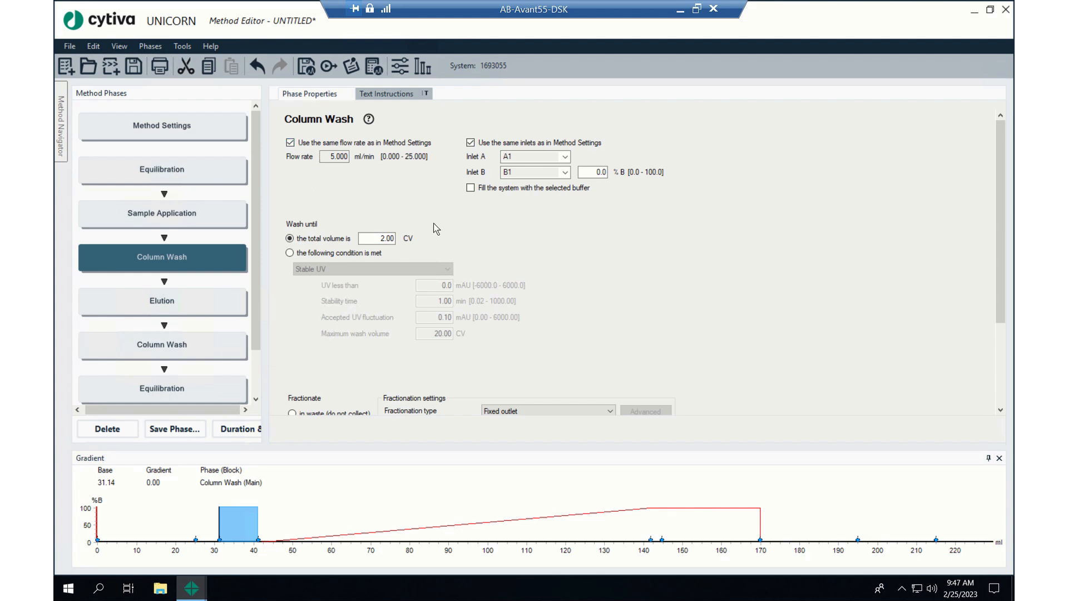
scroll(612, 257, "down", 2)
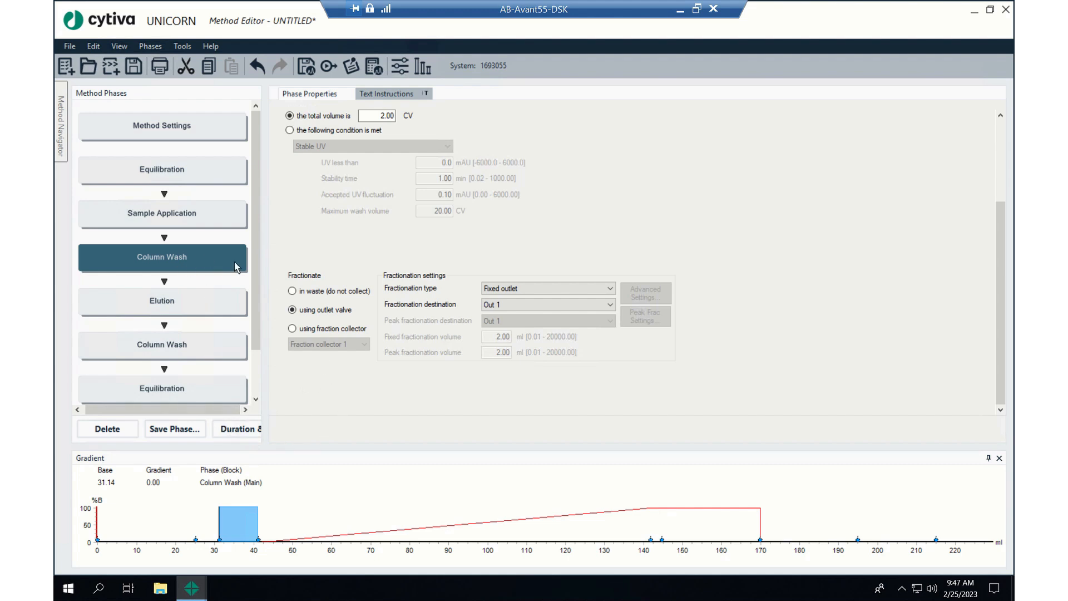
left_click(291, 328)
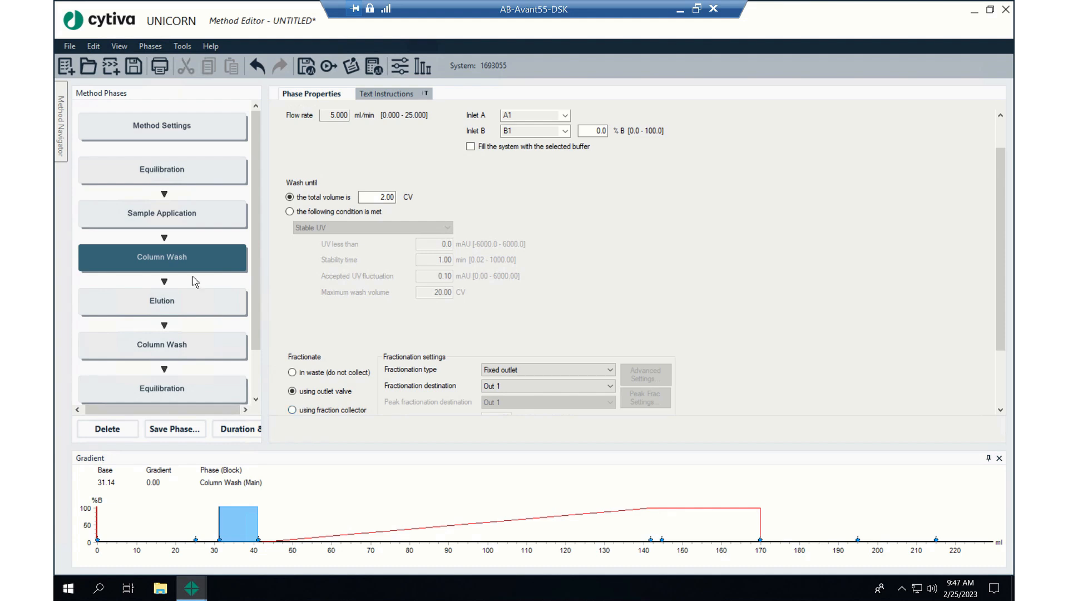
scroll(334, 361, "down", 3)
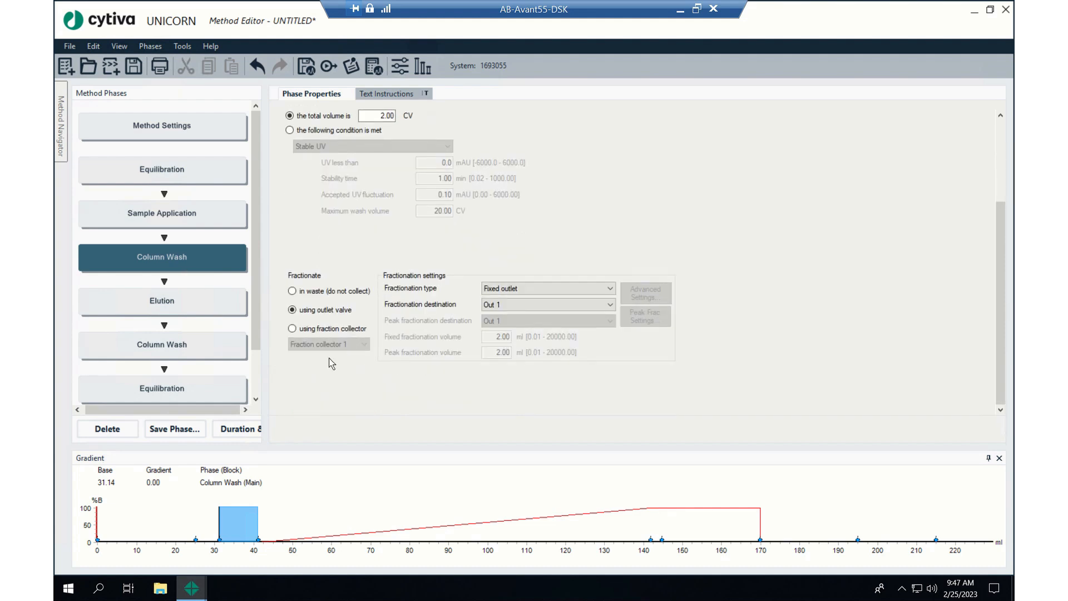
left_click(292, 329)
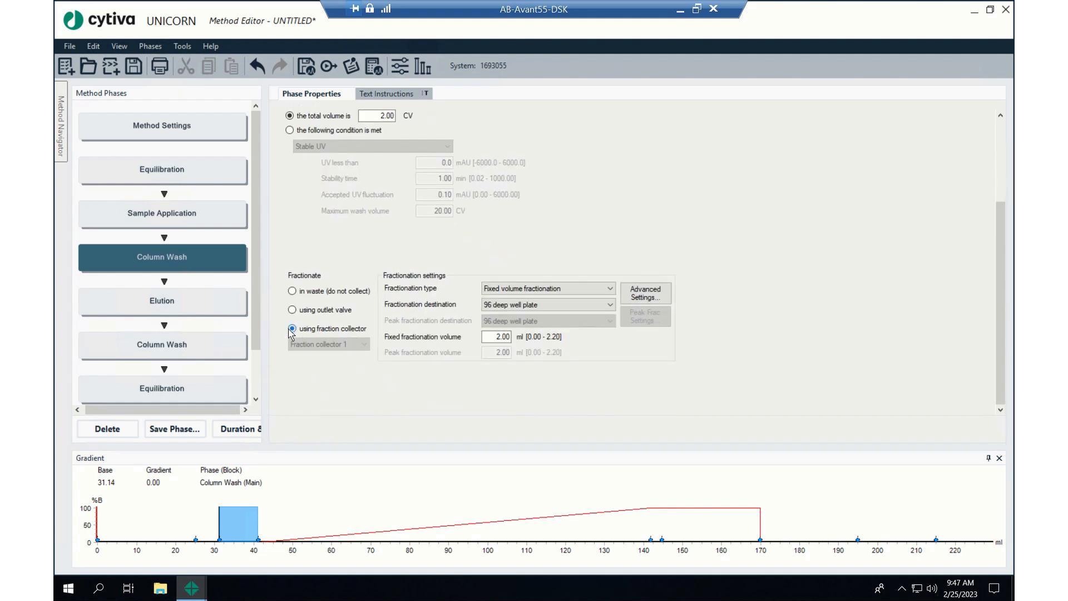
left_click(569, 305)
left_click(544, 357)
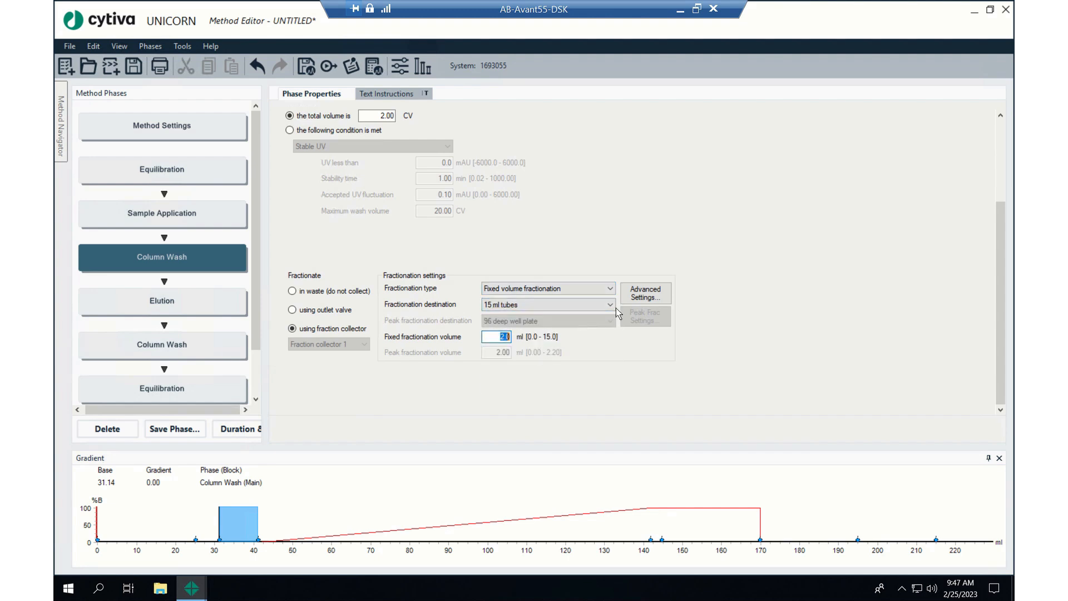
type("15")
In the Elution phase, set the linear gradient segment's length to 7.5 CV and display the gradient plot's axis in CV
left_click(186, 310)
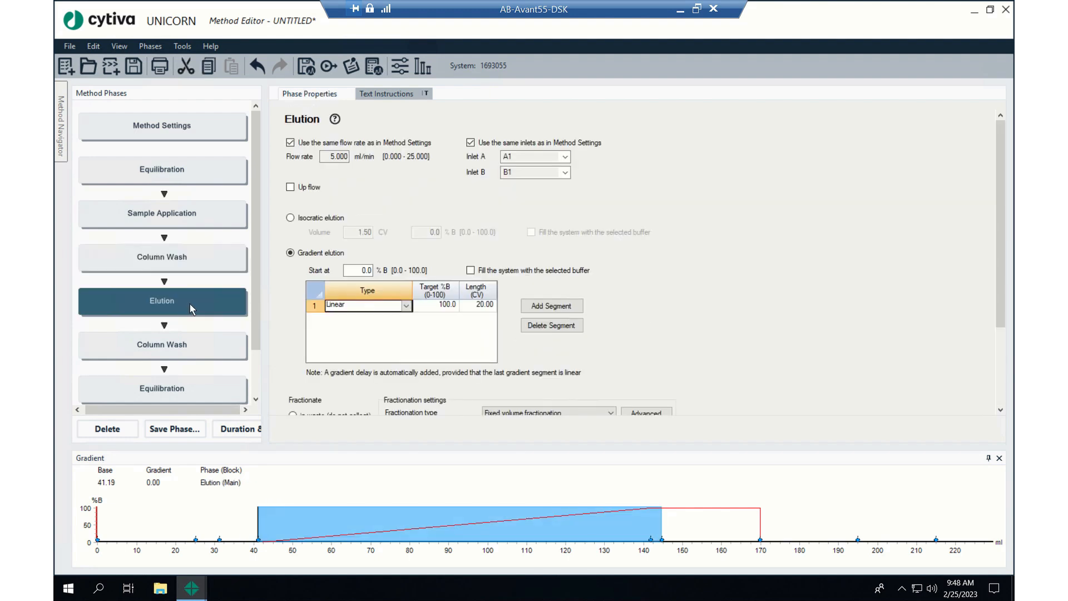
left_click(490, 304)
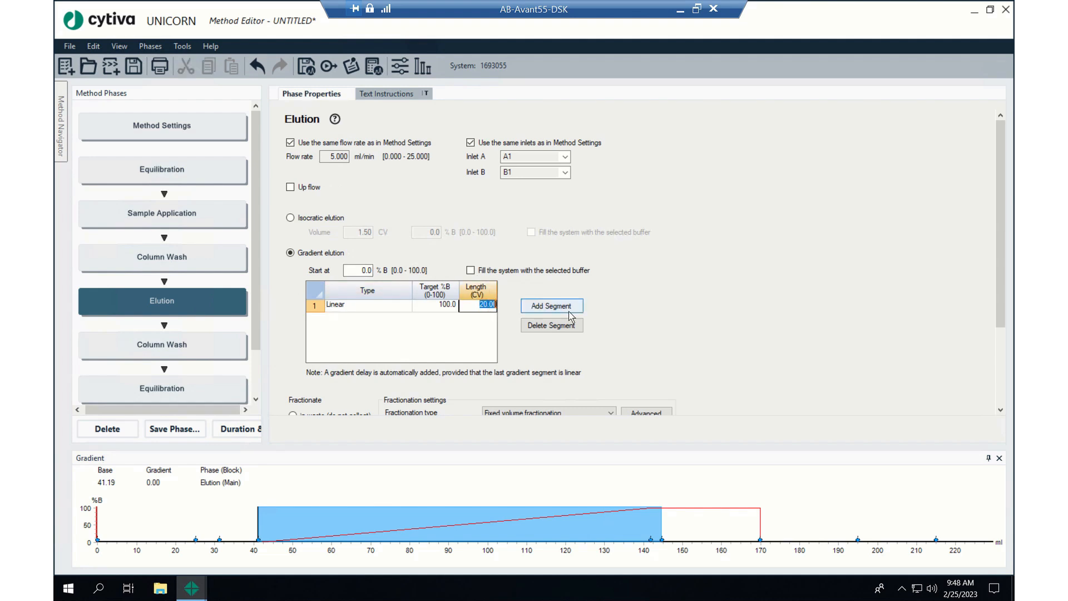
type("7.50")
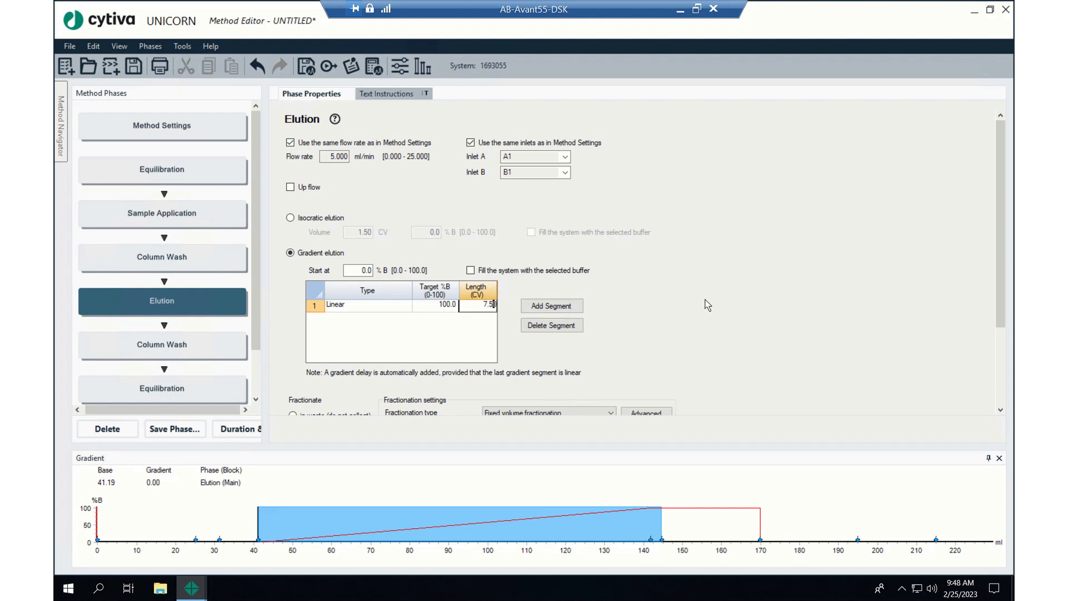
left_click(999, 547)
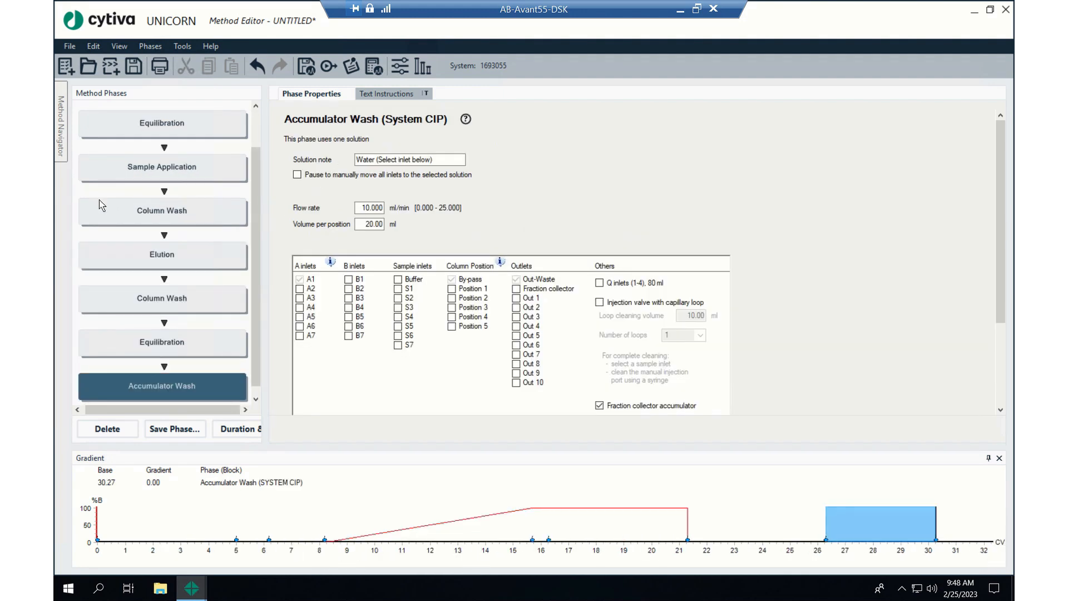
Check the Elution phase's fractionation settings and open its fixed fractionation volume for editing
left_click(204, 266)
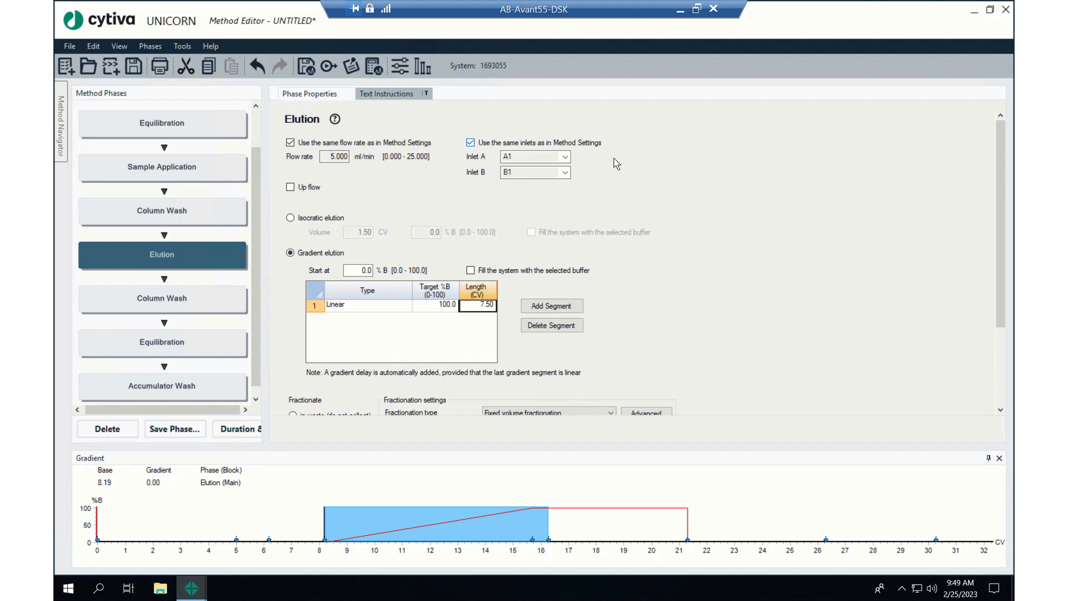
scroll(649, 210, "down", 3)
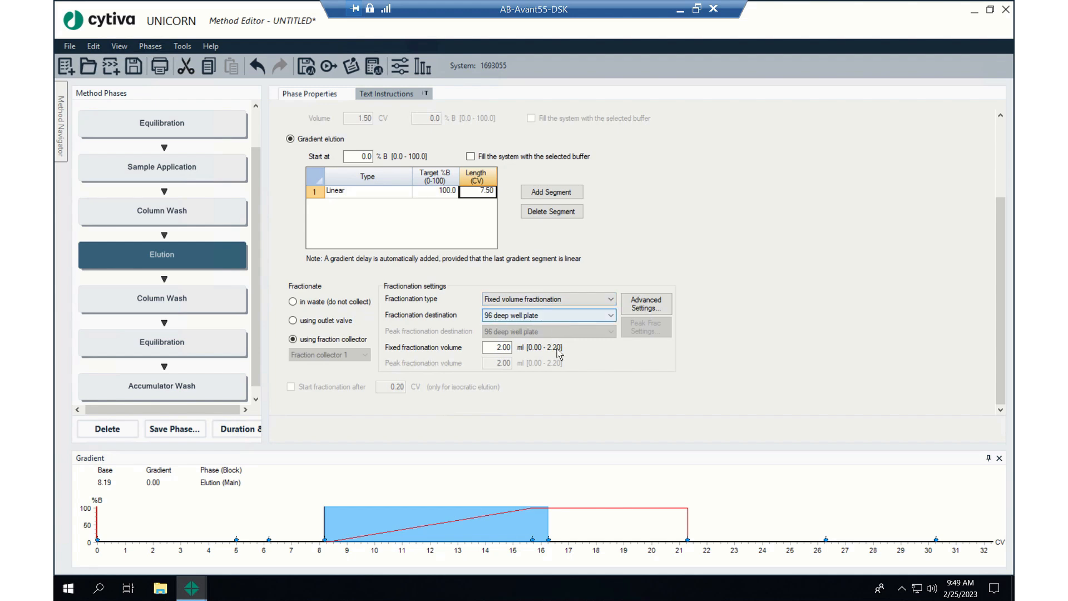
left_click(498, 350)
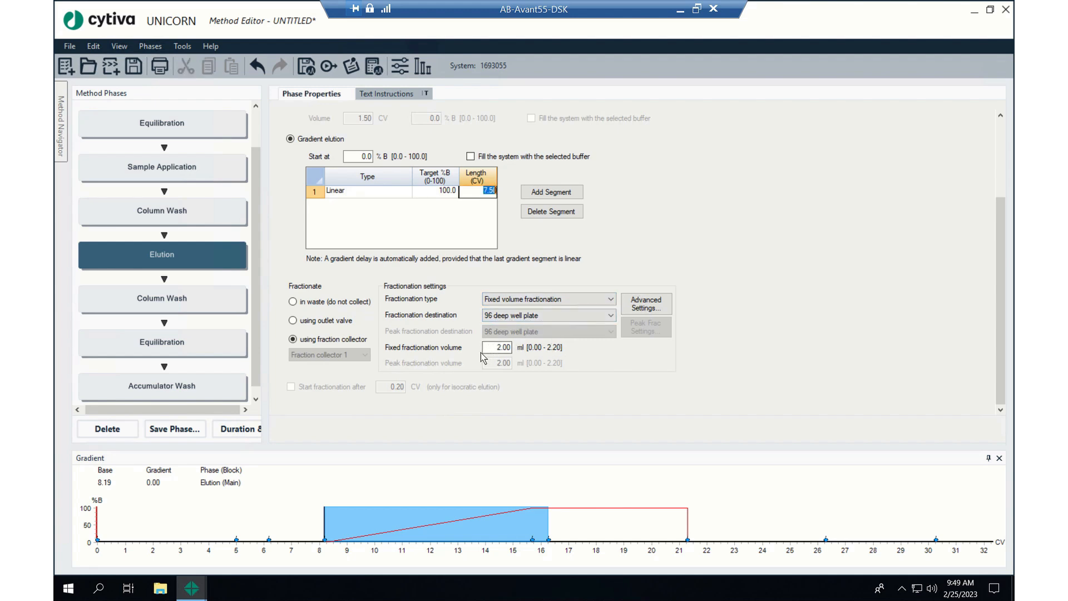
left_click(497, 347)
In the Column Wash phase after Elution, set the total wash volume to 2 CV and check its fractionation settings
left_click(165, 300)
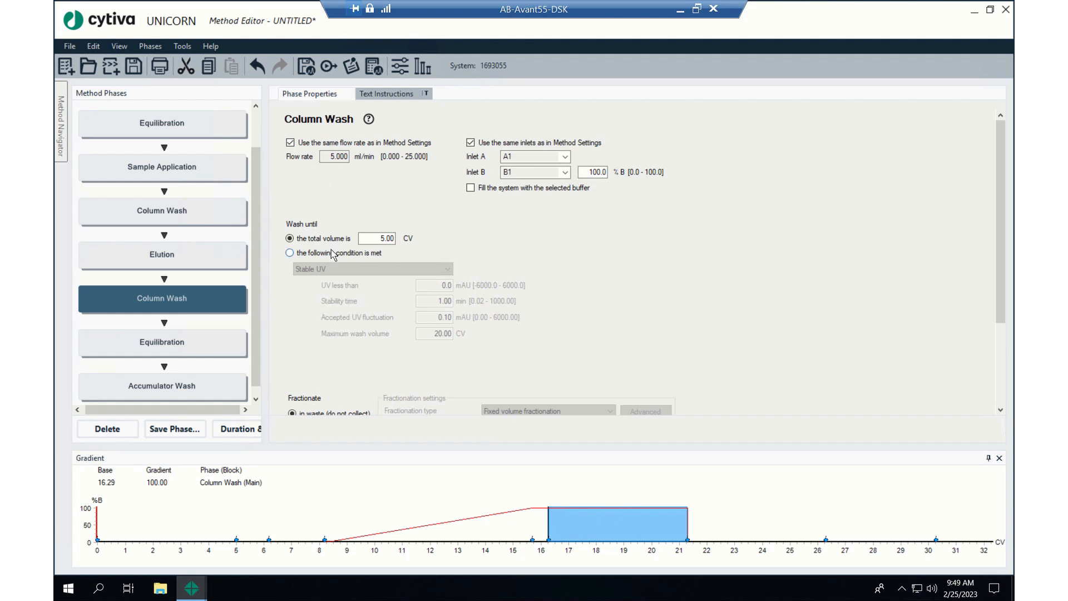
double_click(377, 238)
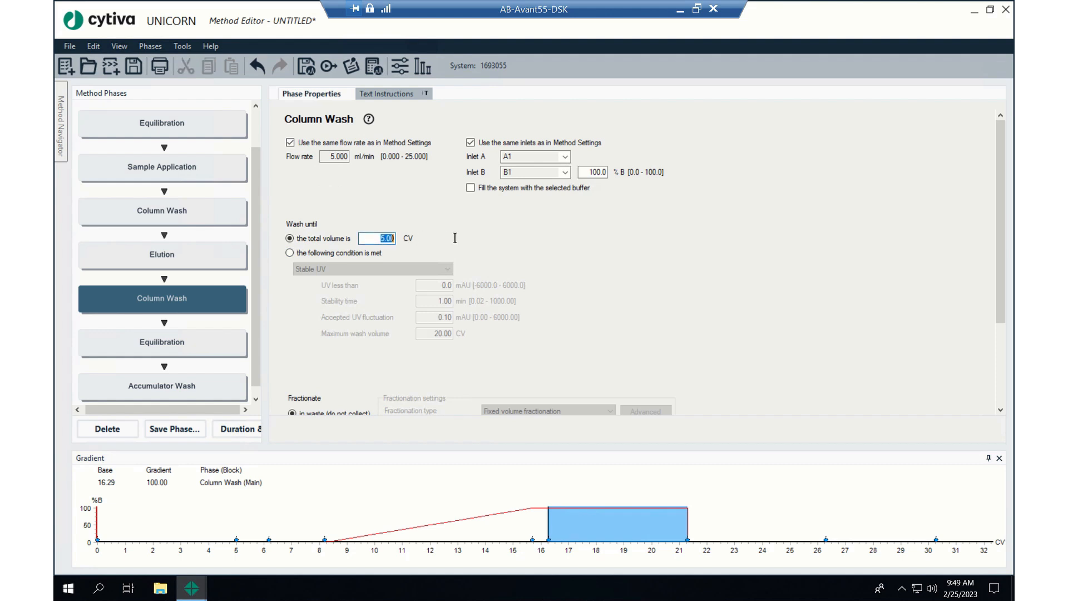
type("1")
scroll(304, 321, "down", 2)
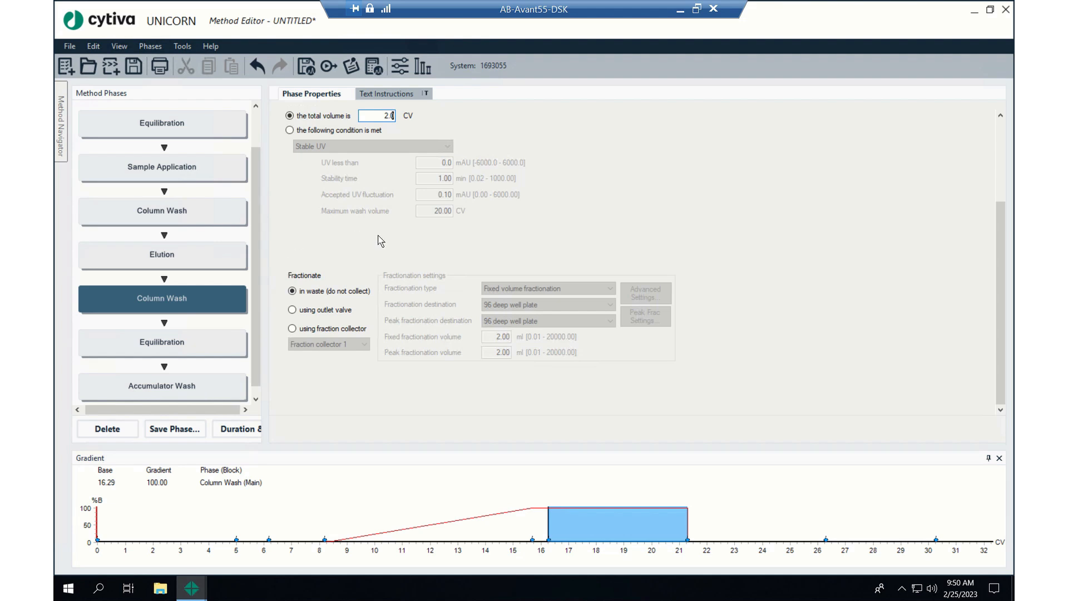
scroll(378, 235, "up", 3)
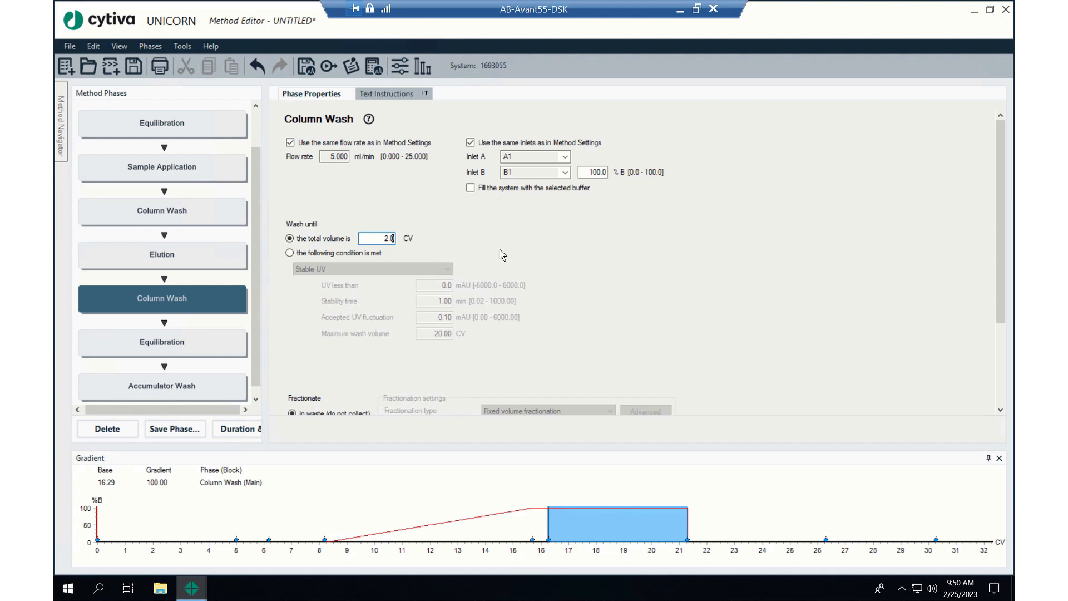
Check the final Equilibration phase's settings and set the Accumulator Wash phase's volume per position to 10 ml
left_click(202, 346)
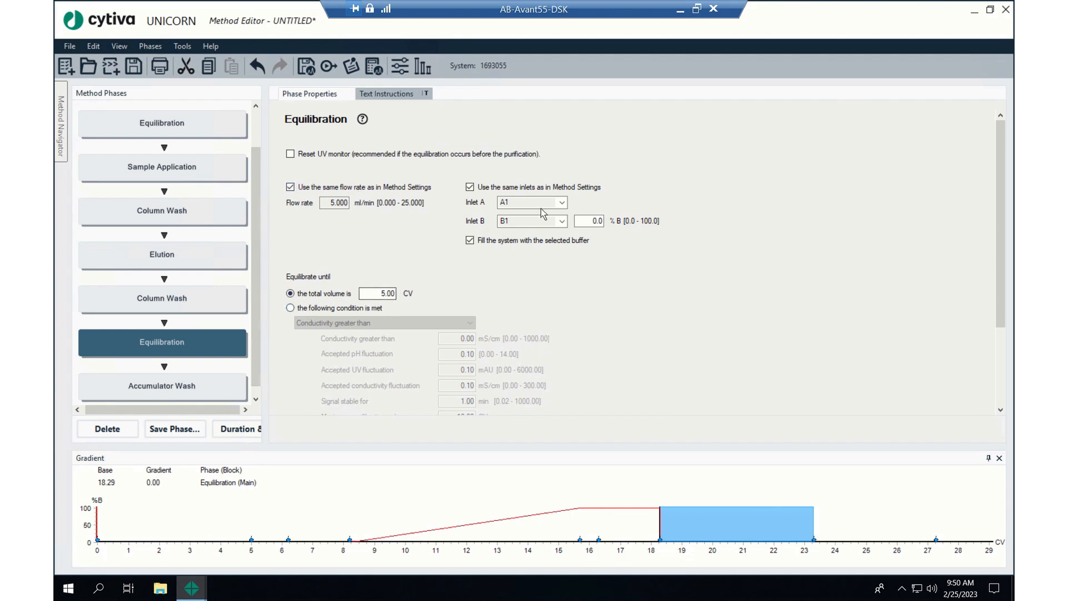
scroll(572, 307, "down", 3)
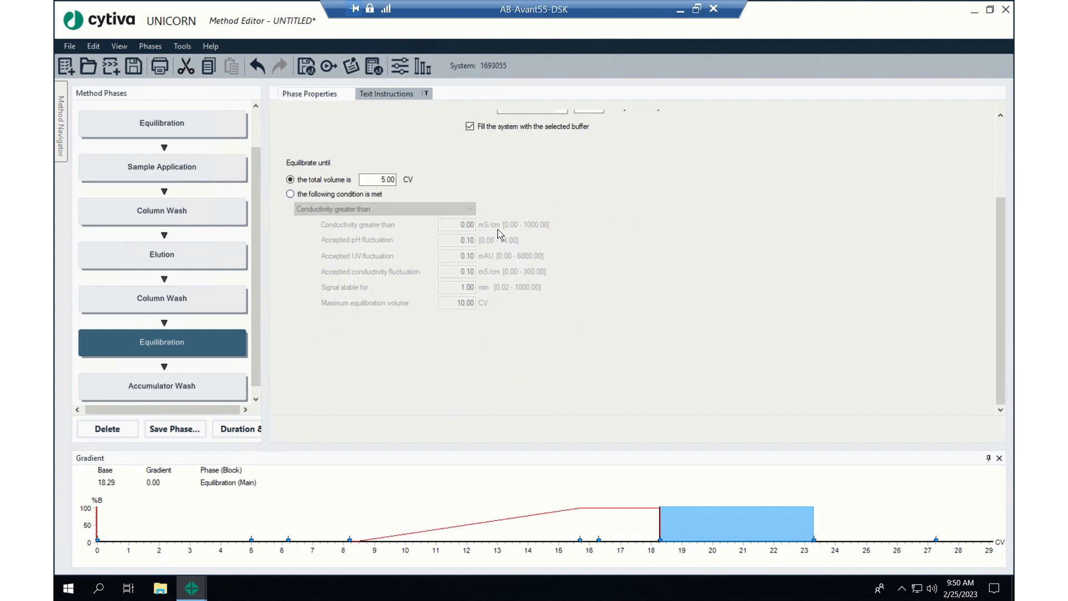
scroll(582, 284, "up", 3)
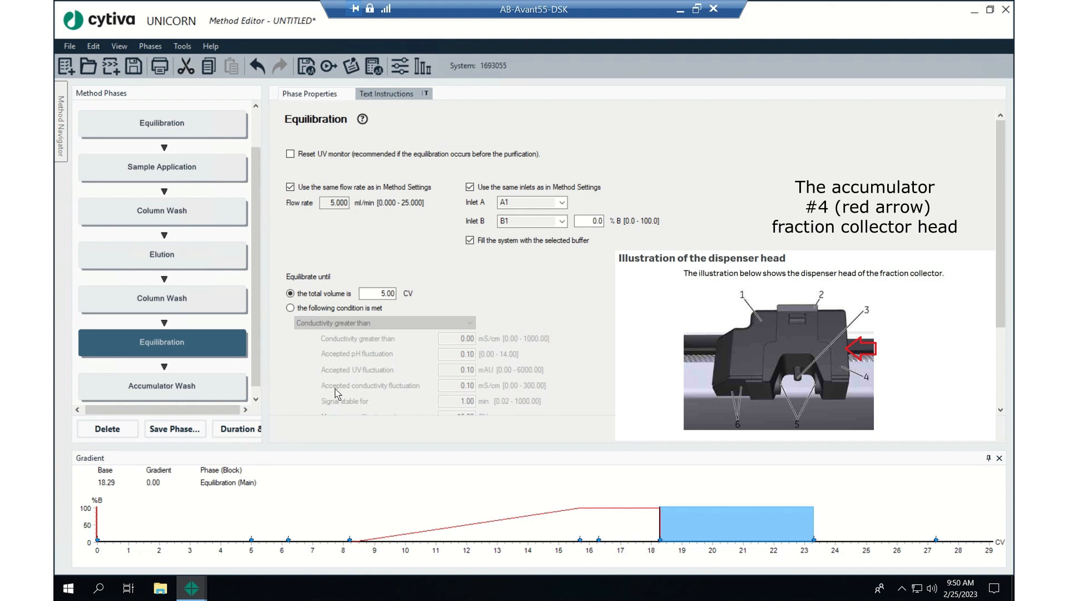
left_click(211, 395)
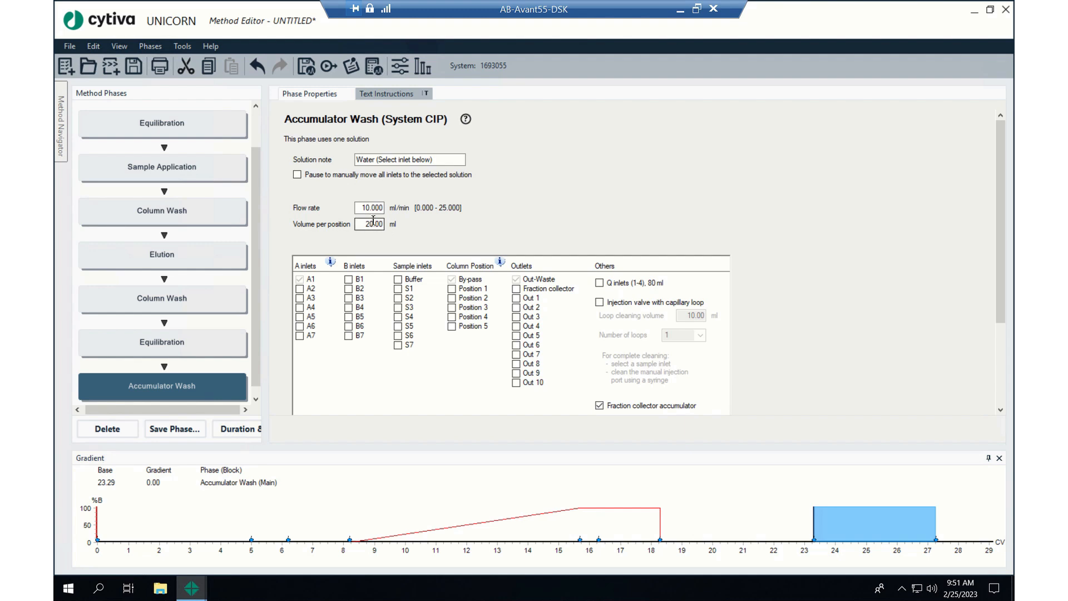
left_click_drag(367, 224, 389, 225)
type("10.00")
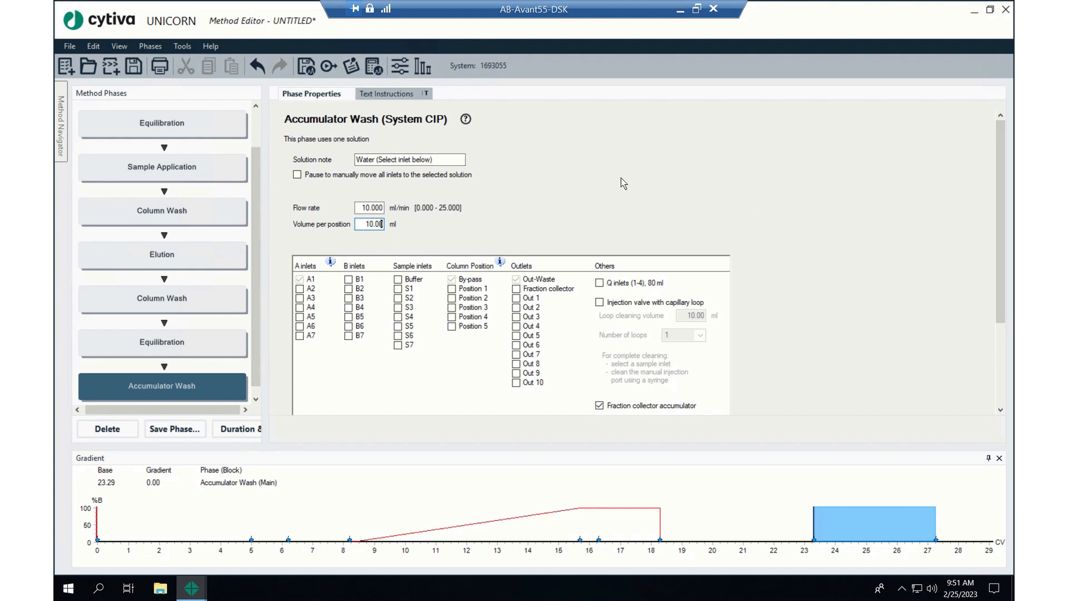
Save the method as "Preset Q method" in the Examples folder inside the Training folder
left_click(137, 69)
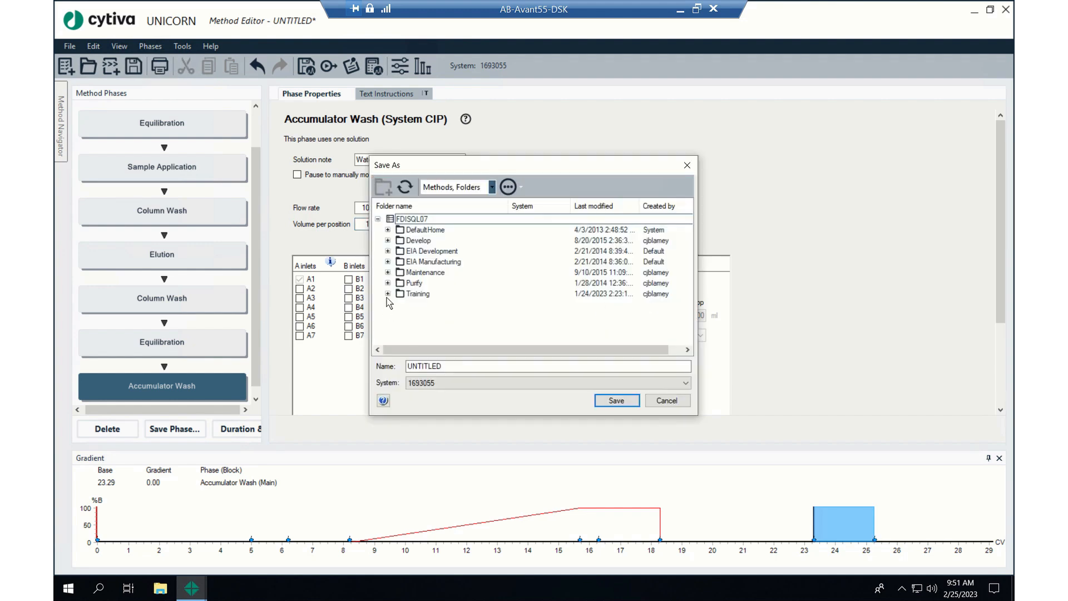
left_click(388, 294)
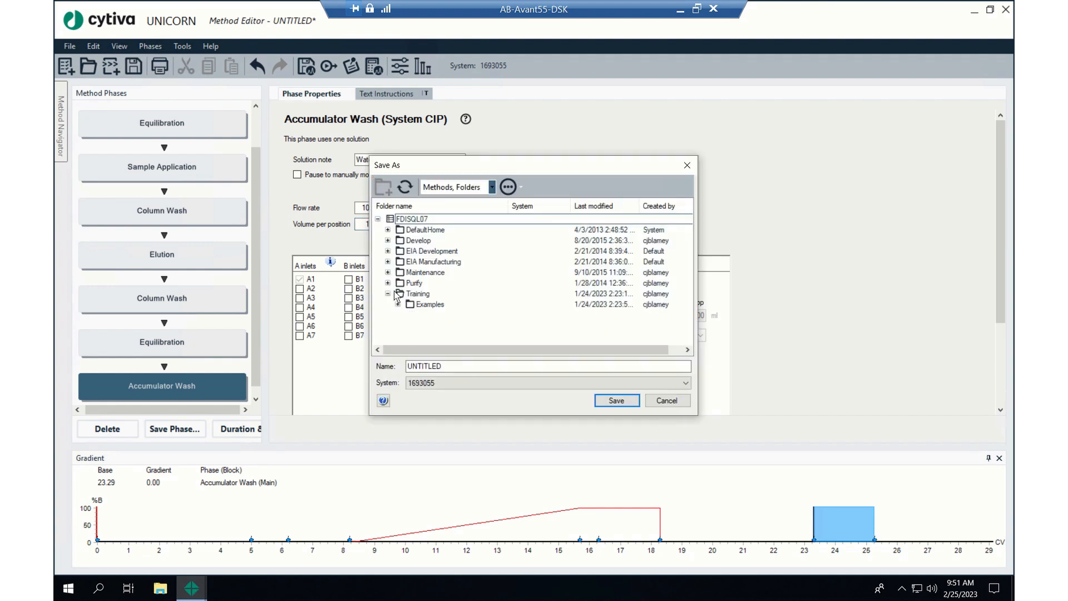
double_click(428, 306)
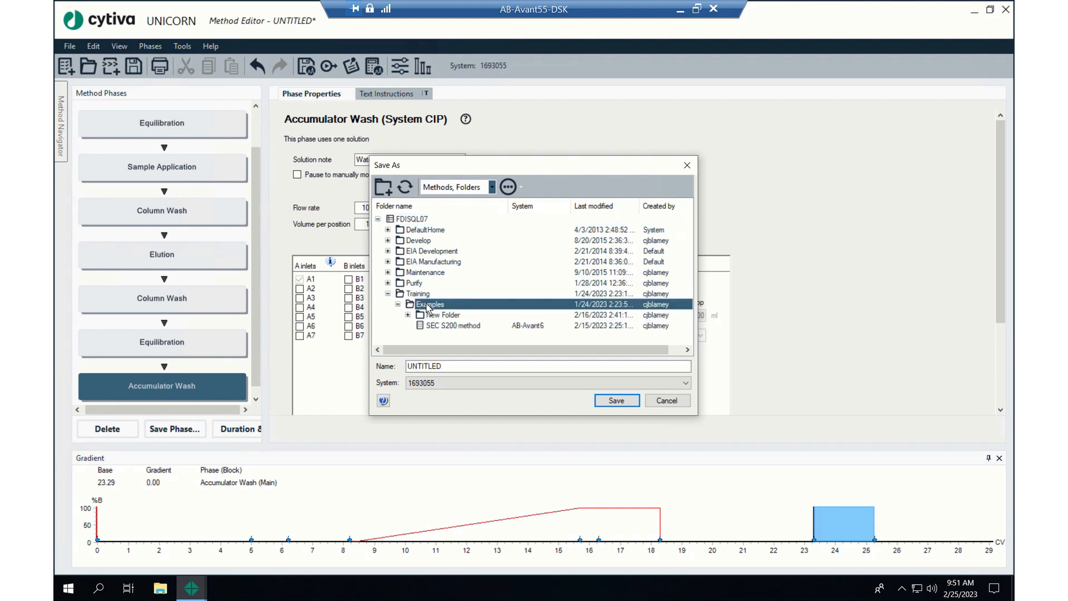
double_click(493, 366)
type("Preset")
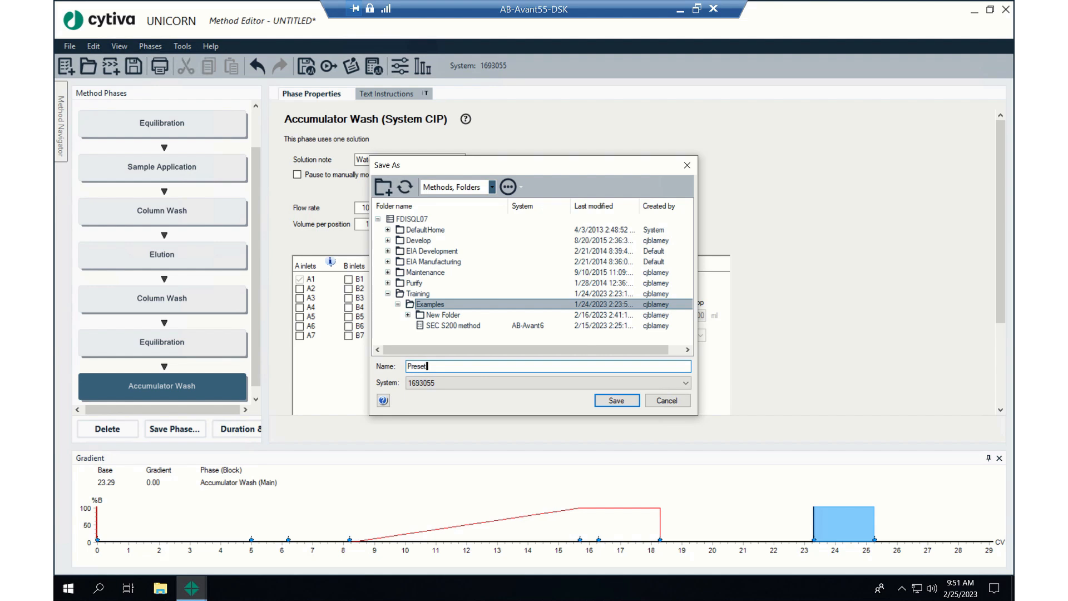
type("Q")
key("BackSpace")
type("Q method")
left_click(607, 400)
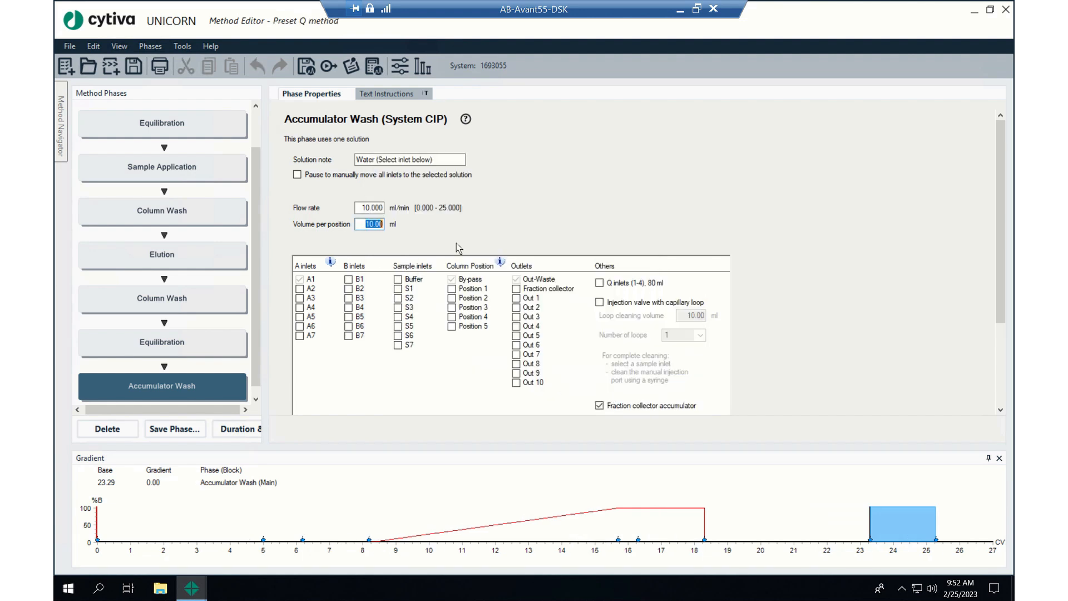
Add Fraction Collector F9-C and Variable List to the start protocol items displayed at method start, and save the method
left_click(328, 67)
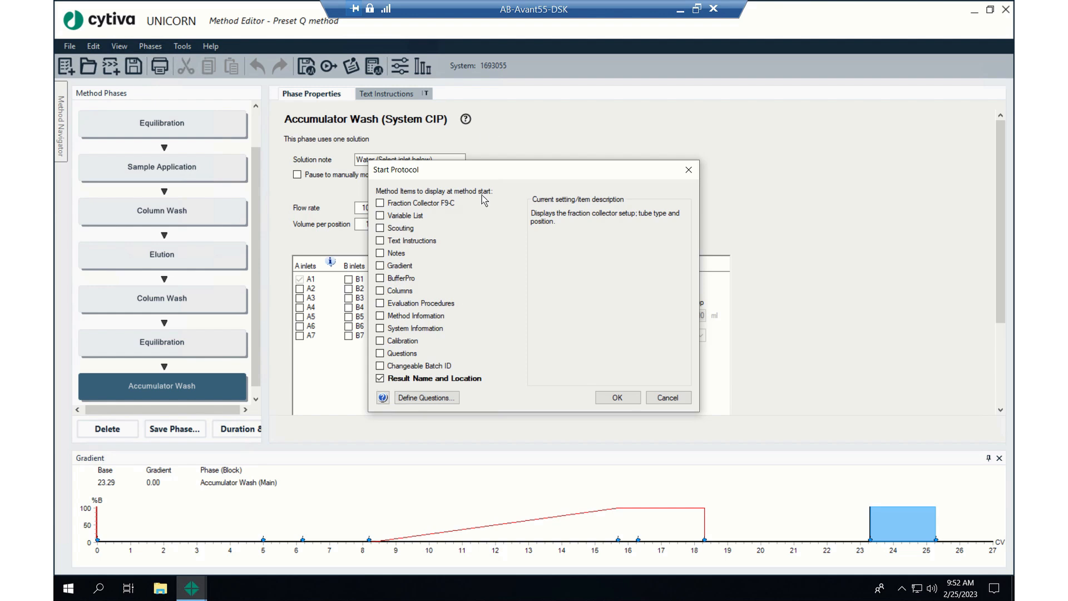
left_click(381, 204)
left_click(380, 216)
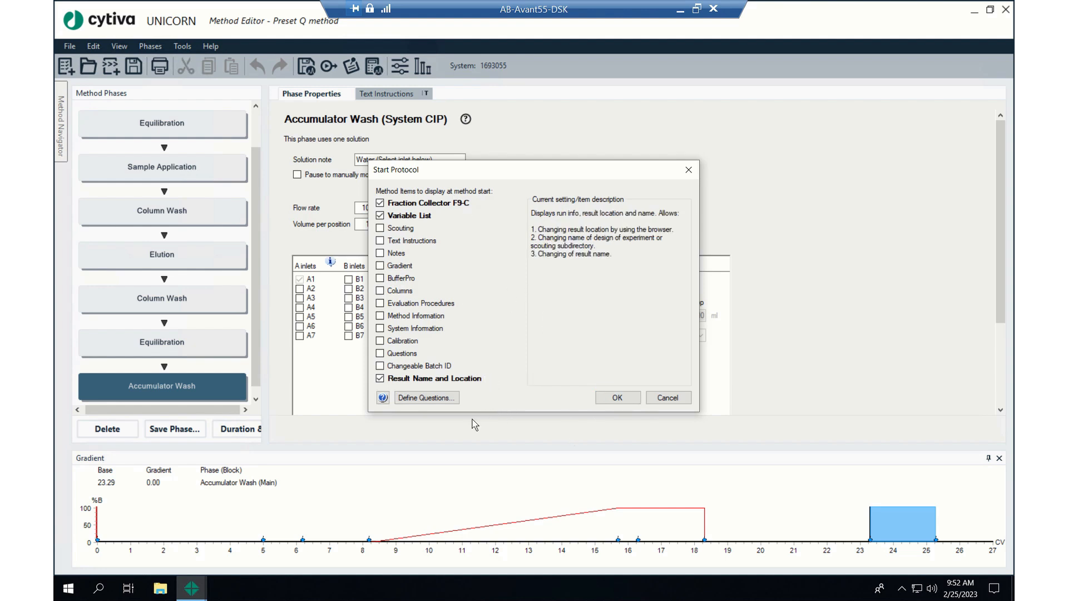
left_click(632, 401)
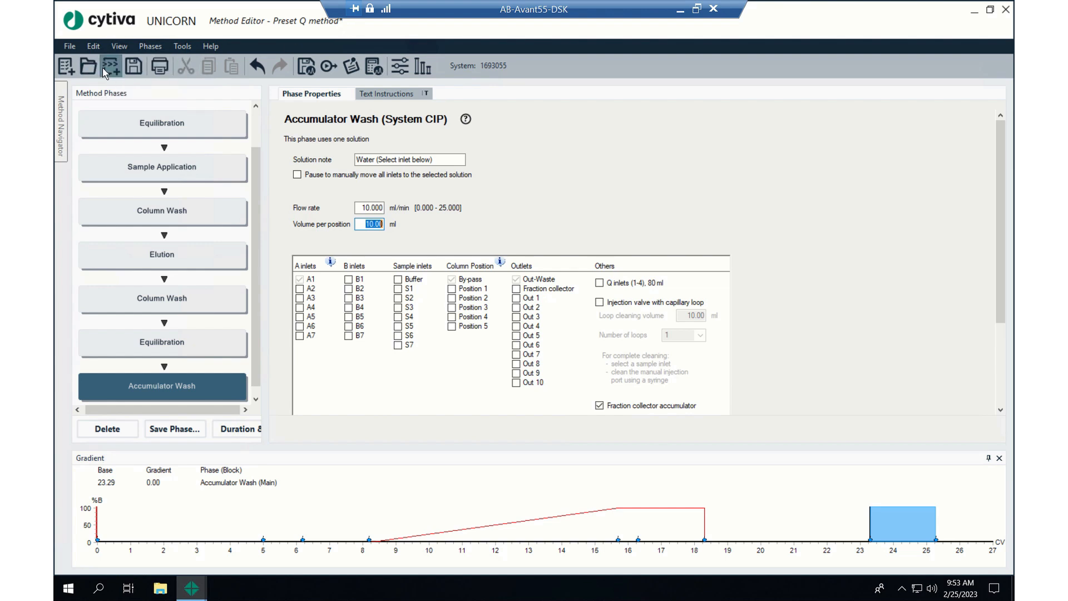
left_click(139, 66)
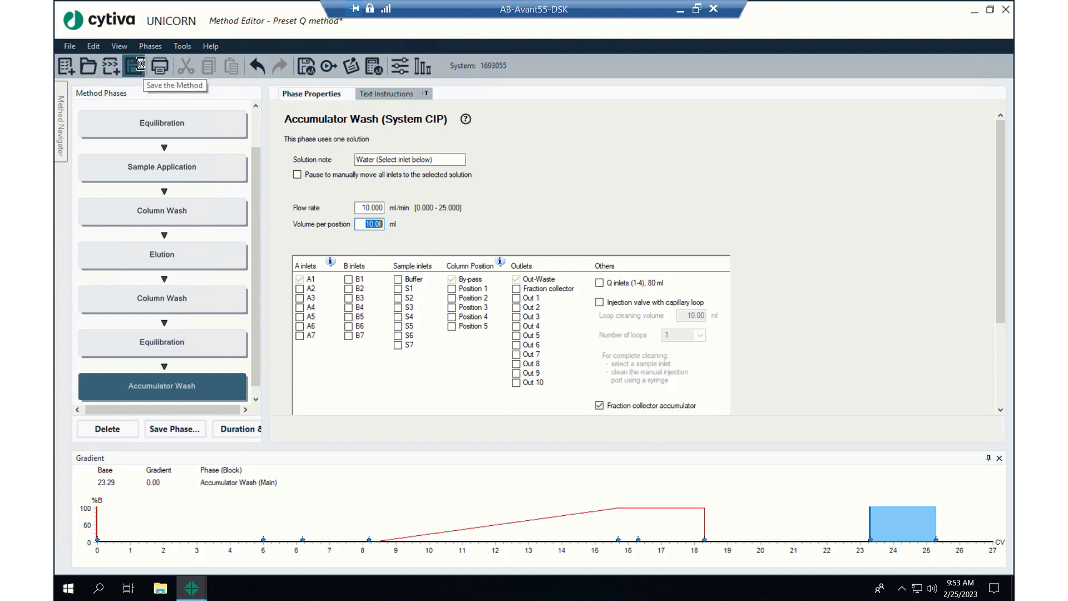